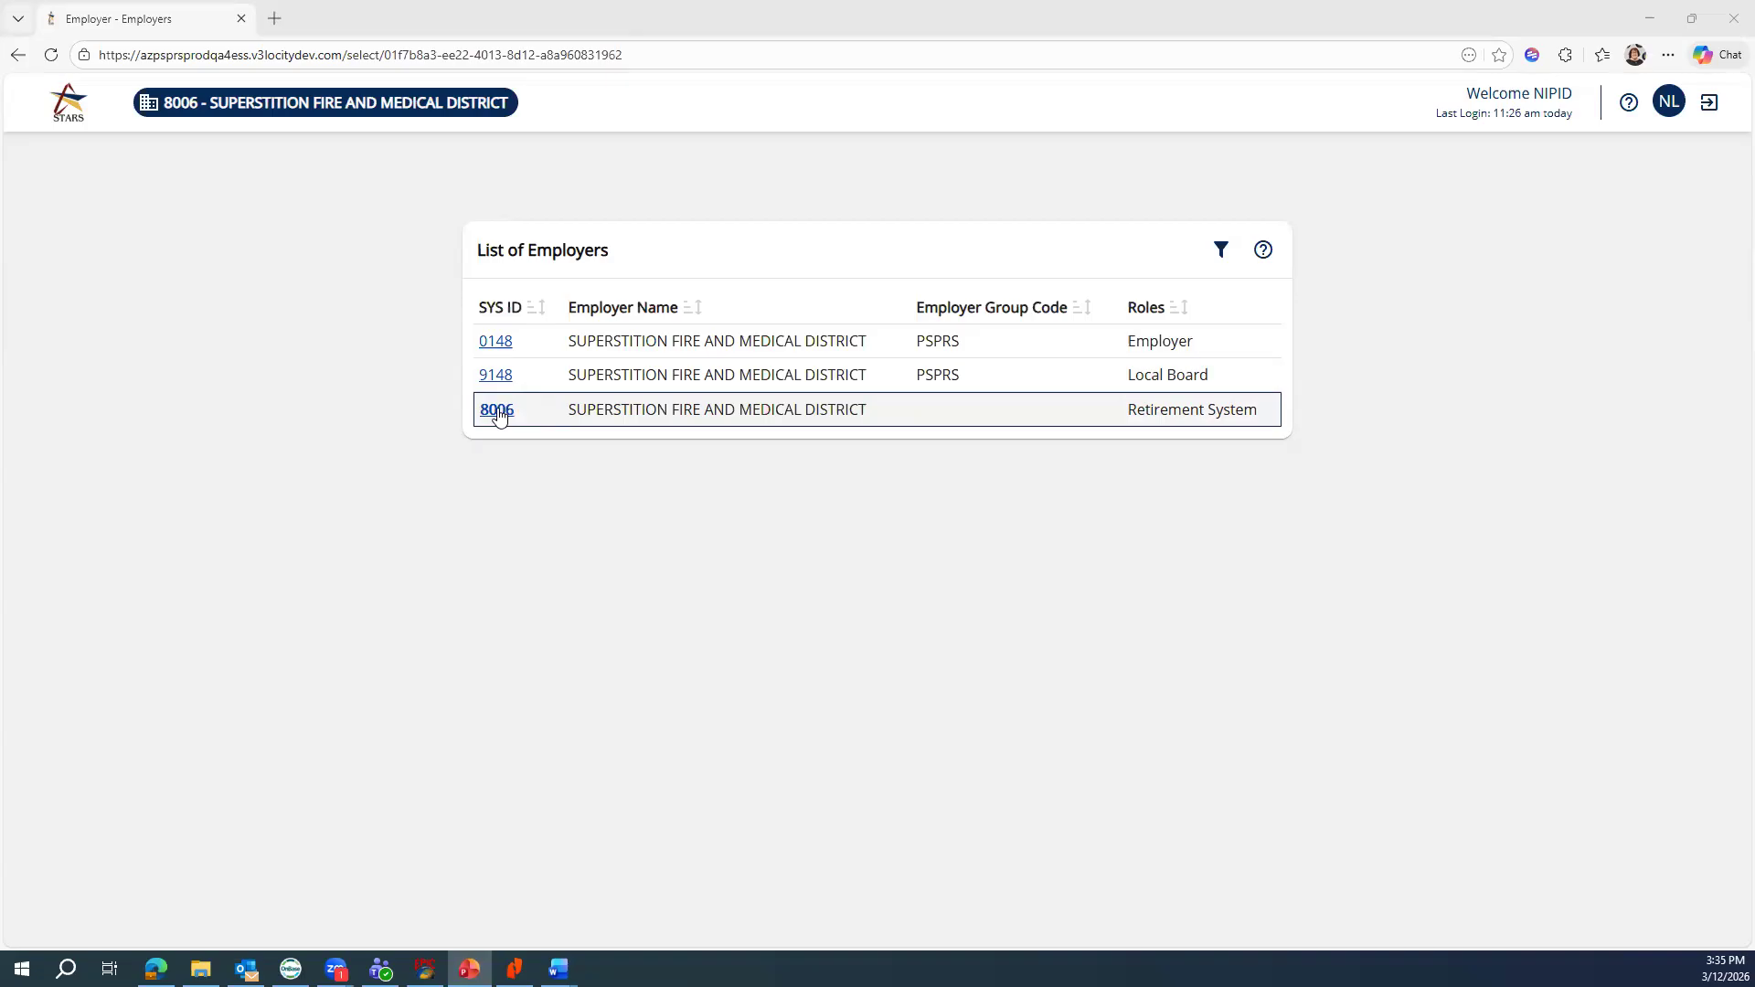
Enter the 8006 Retirement System account, view its Import History, and begin adding an import
click(497, 410)
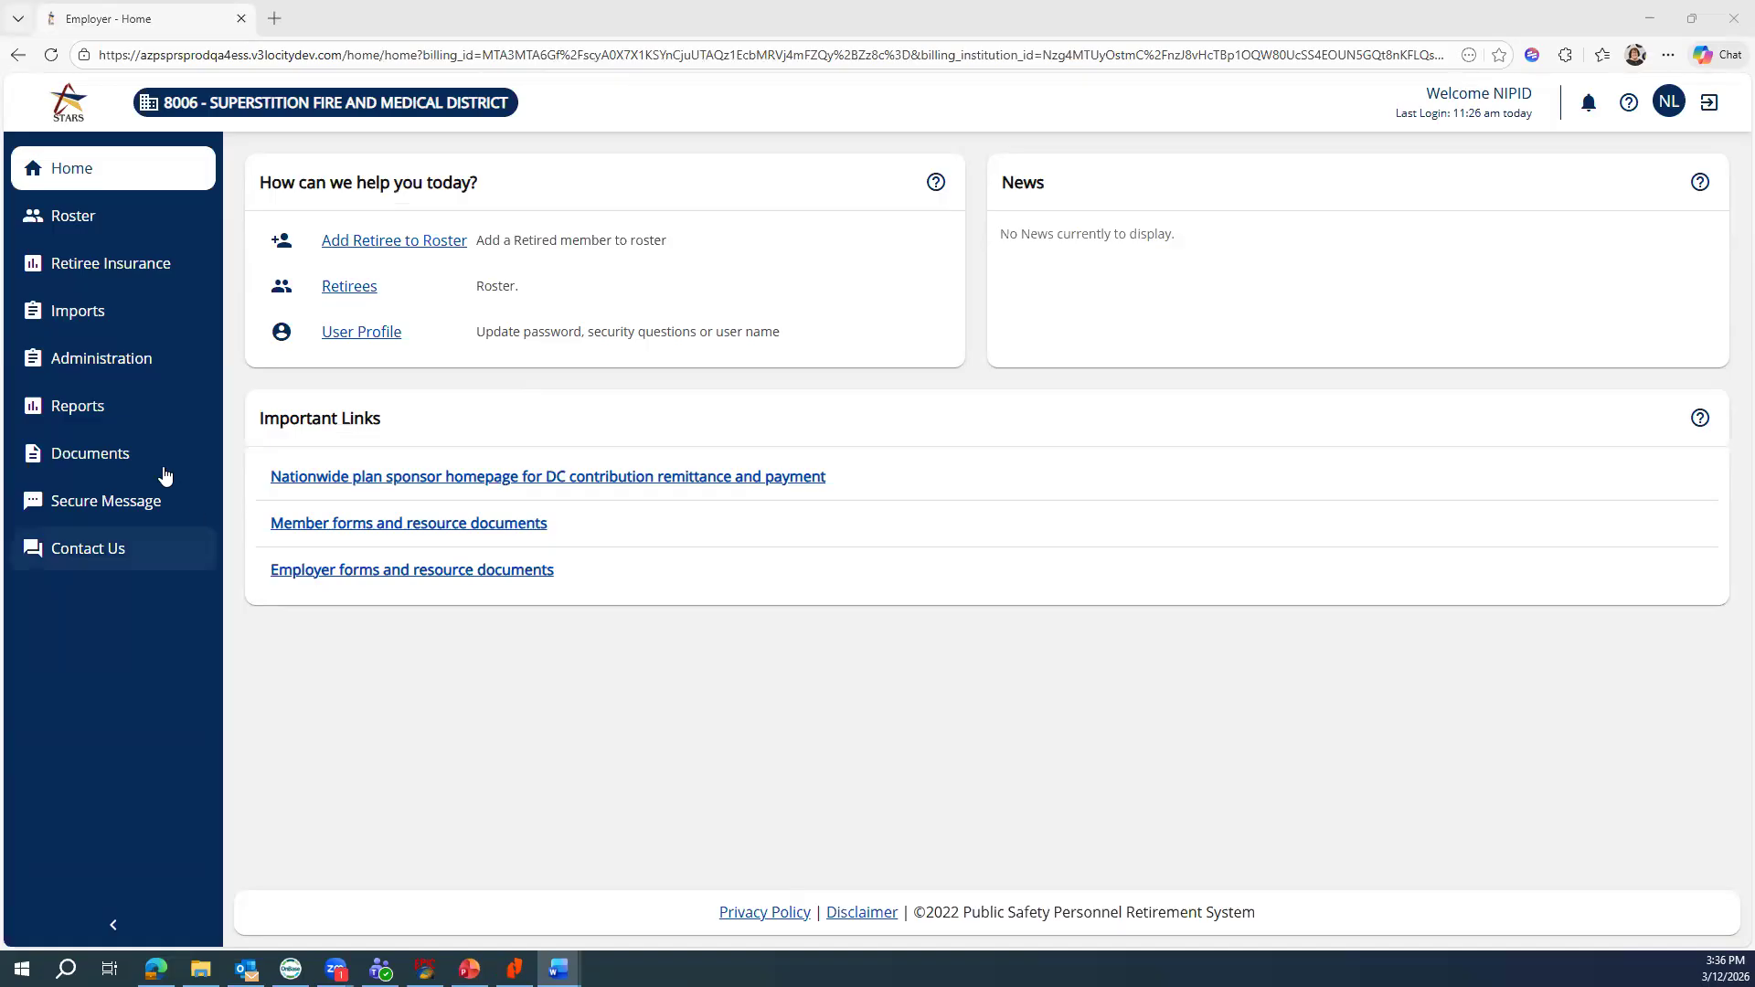
click(90, 315)
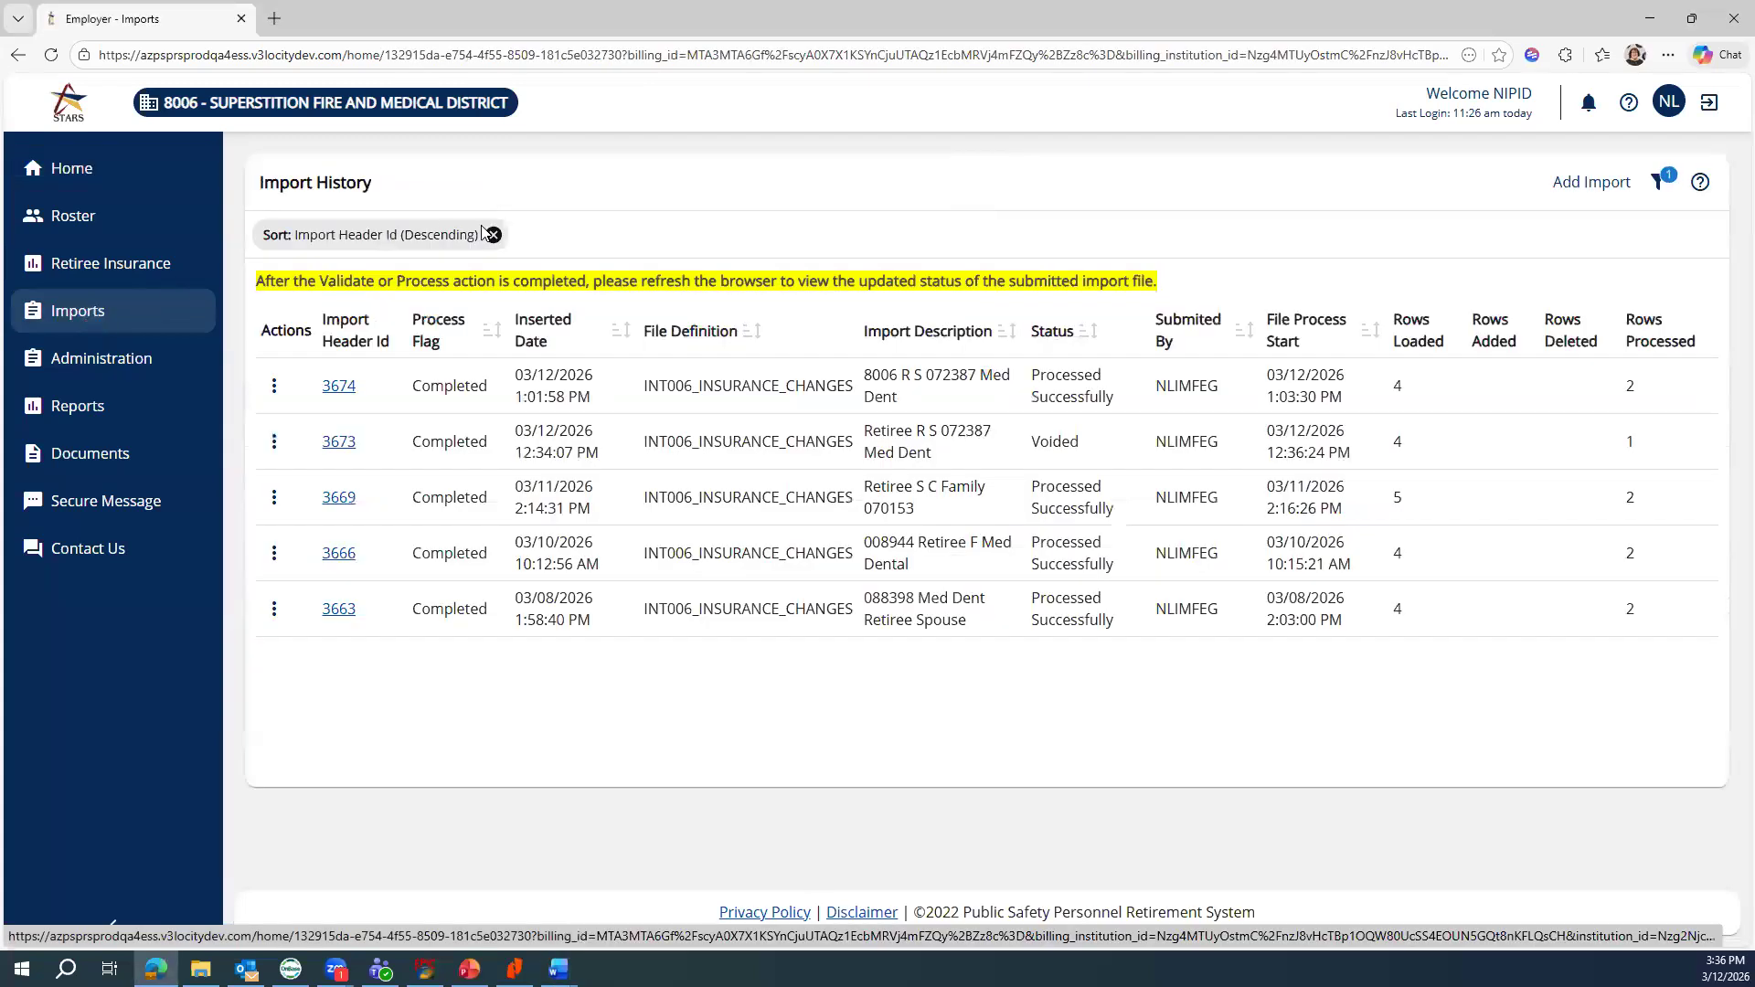
click(1566, 180)
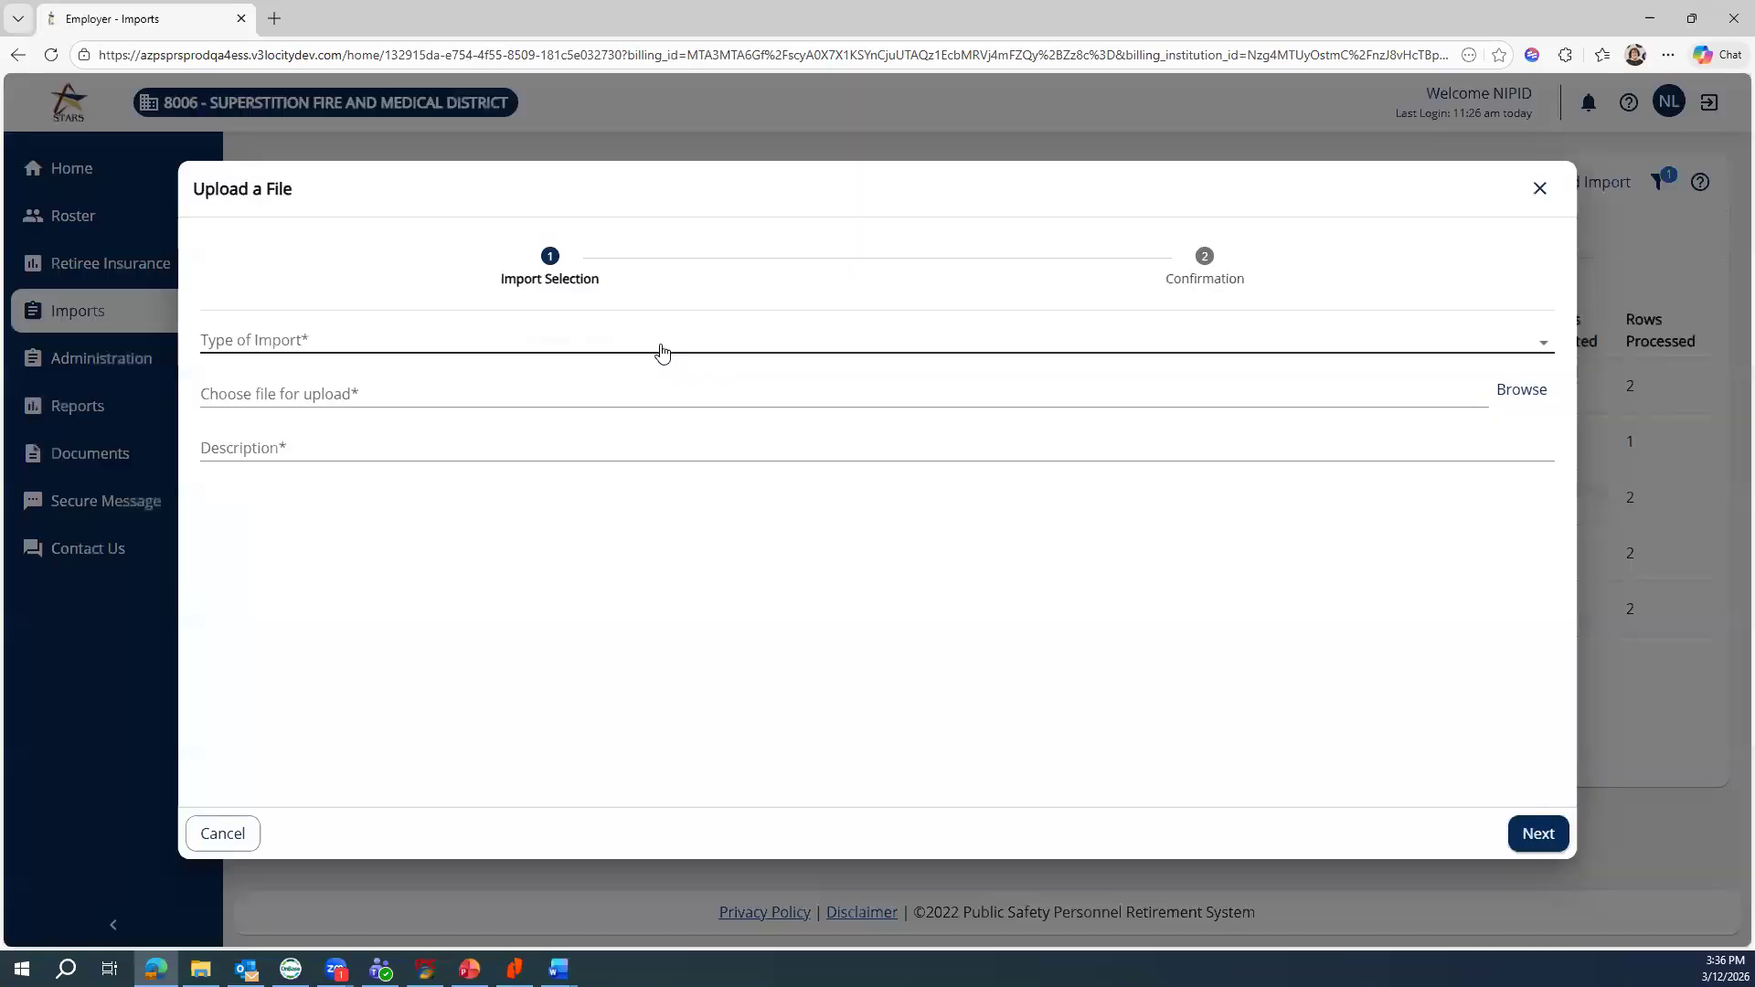
Choose INT006 - Insurance Changes as the import type and select H_8006_R_S_C_067934_F_Med_Dent.xlsx
click(661, 352)
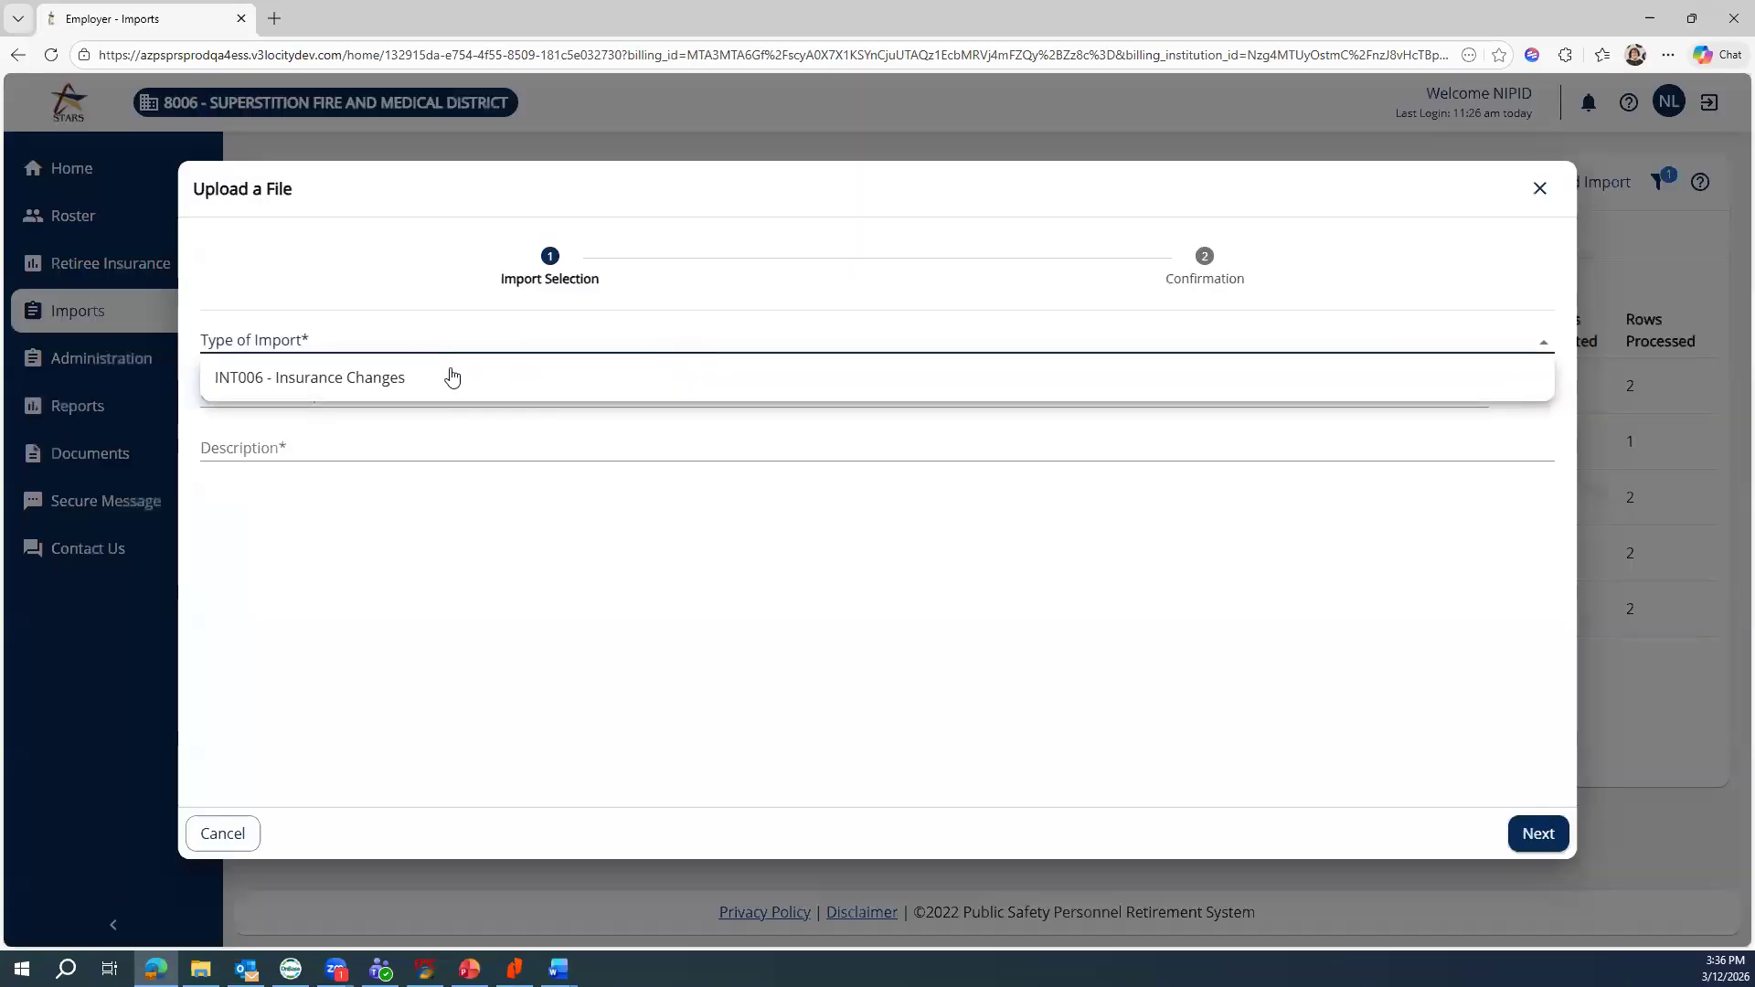
click(370, 388)
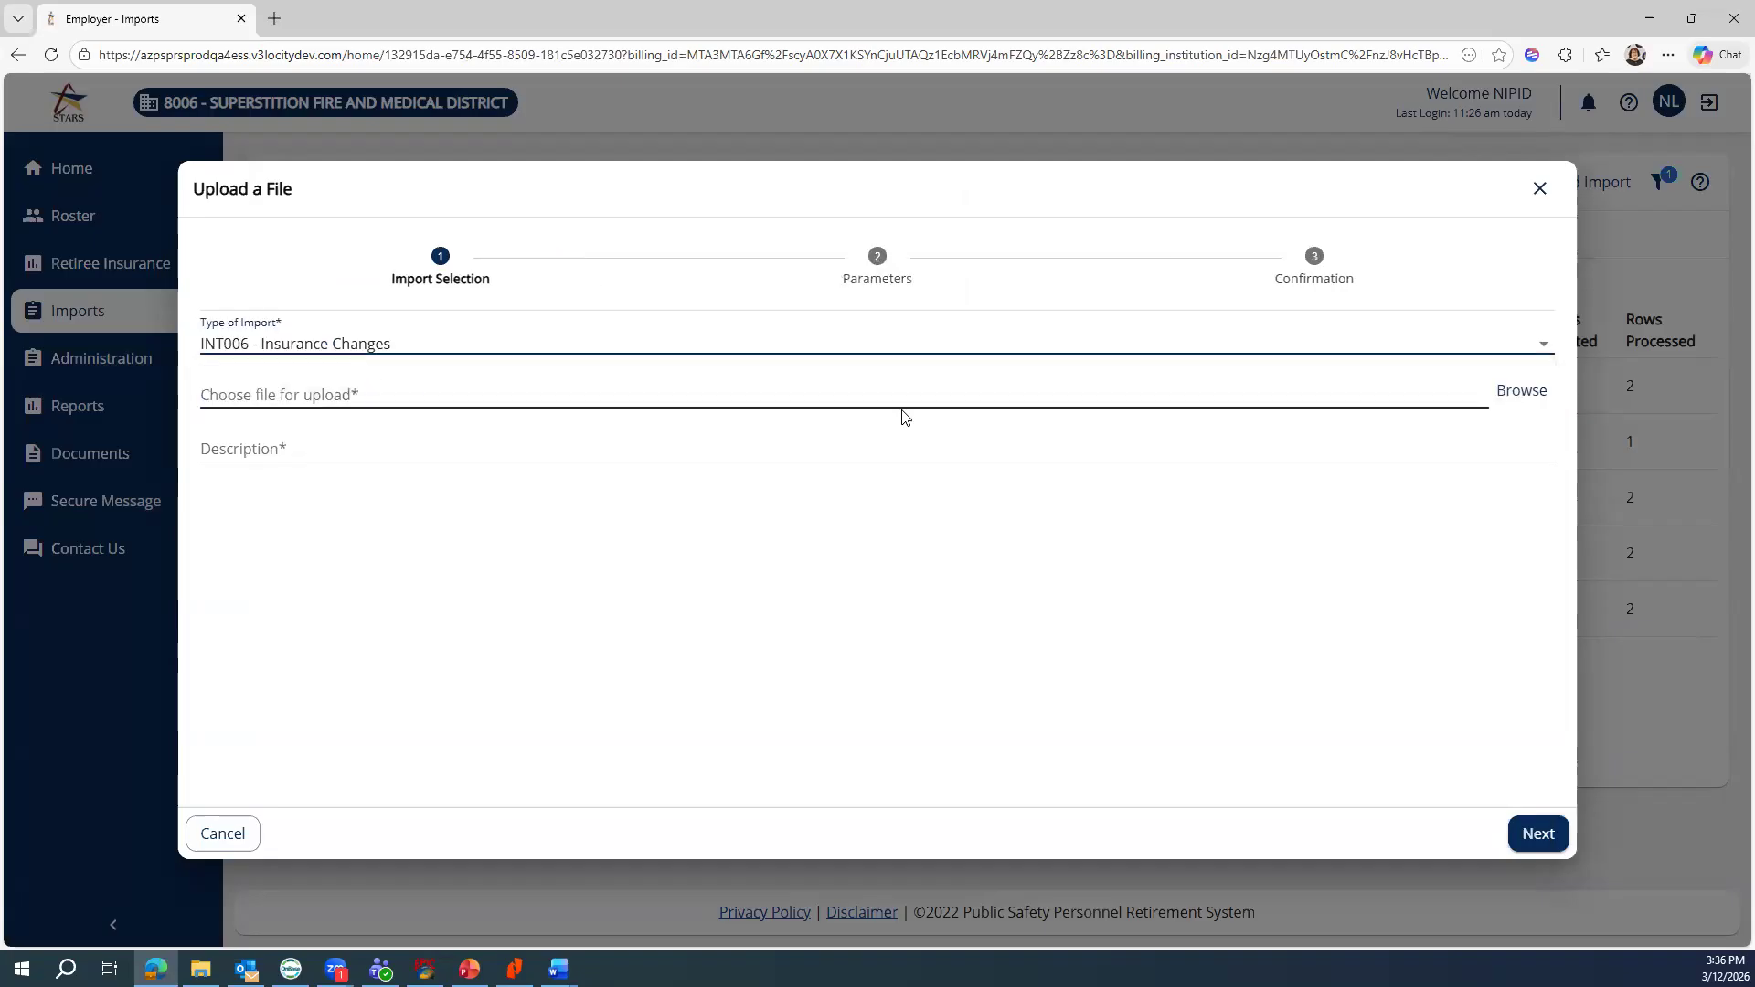
key(alt+Tab)
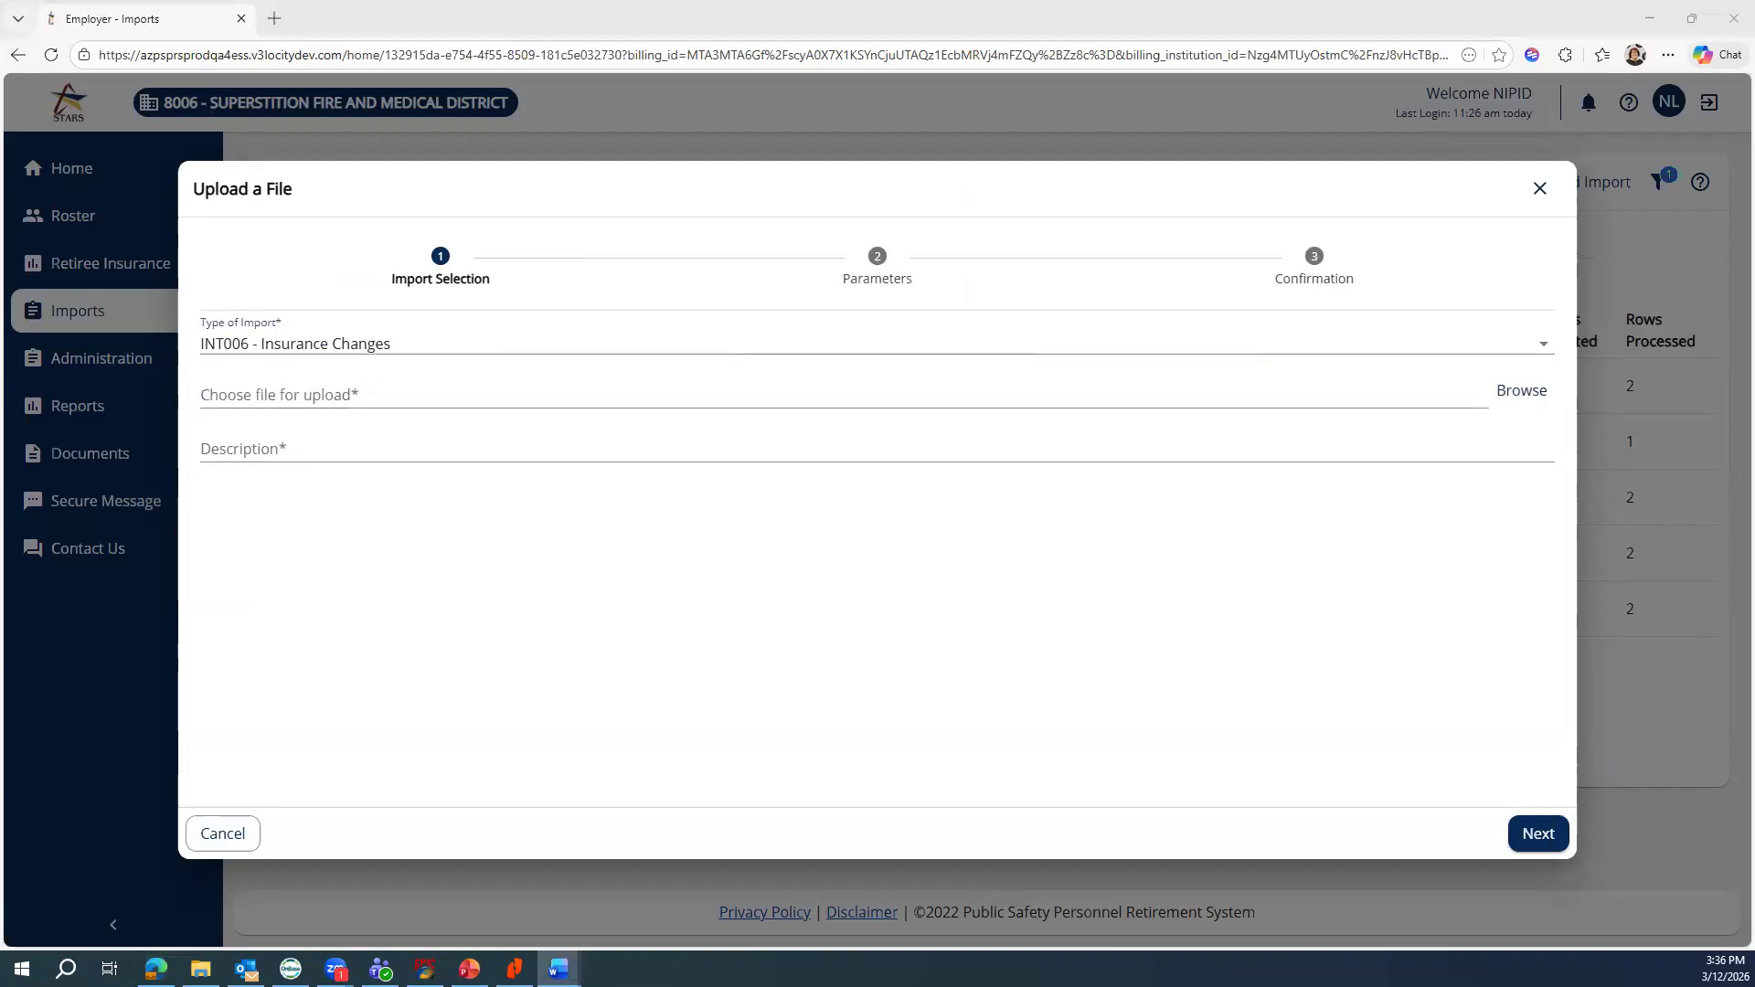
click(1534, 403)
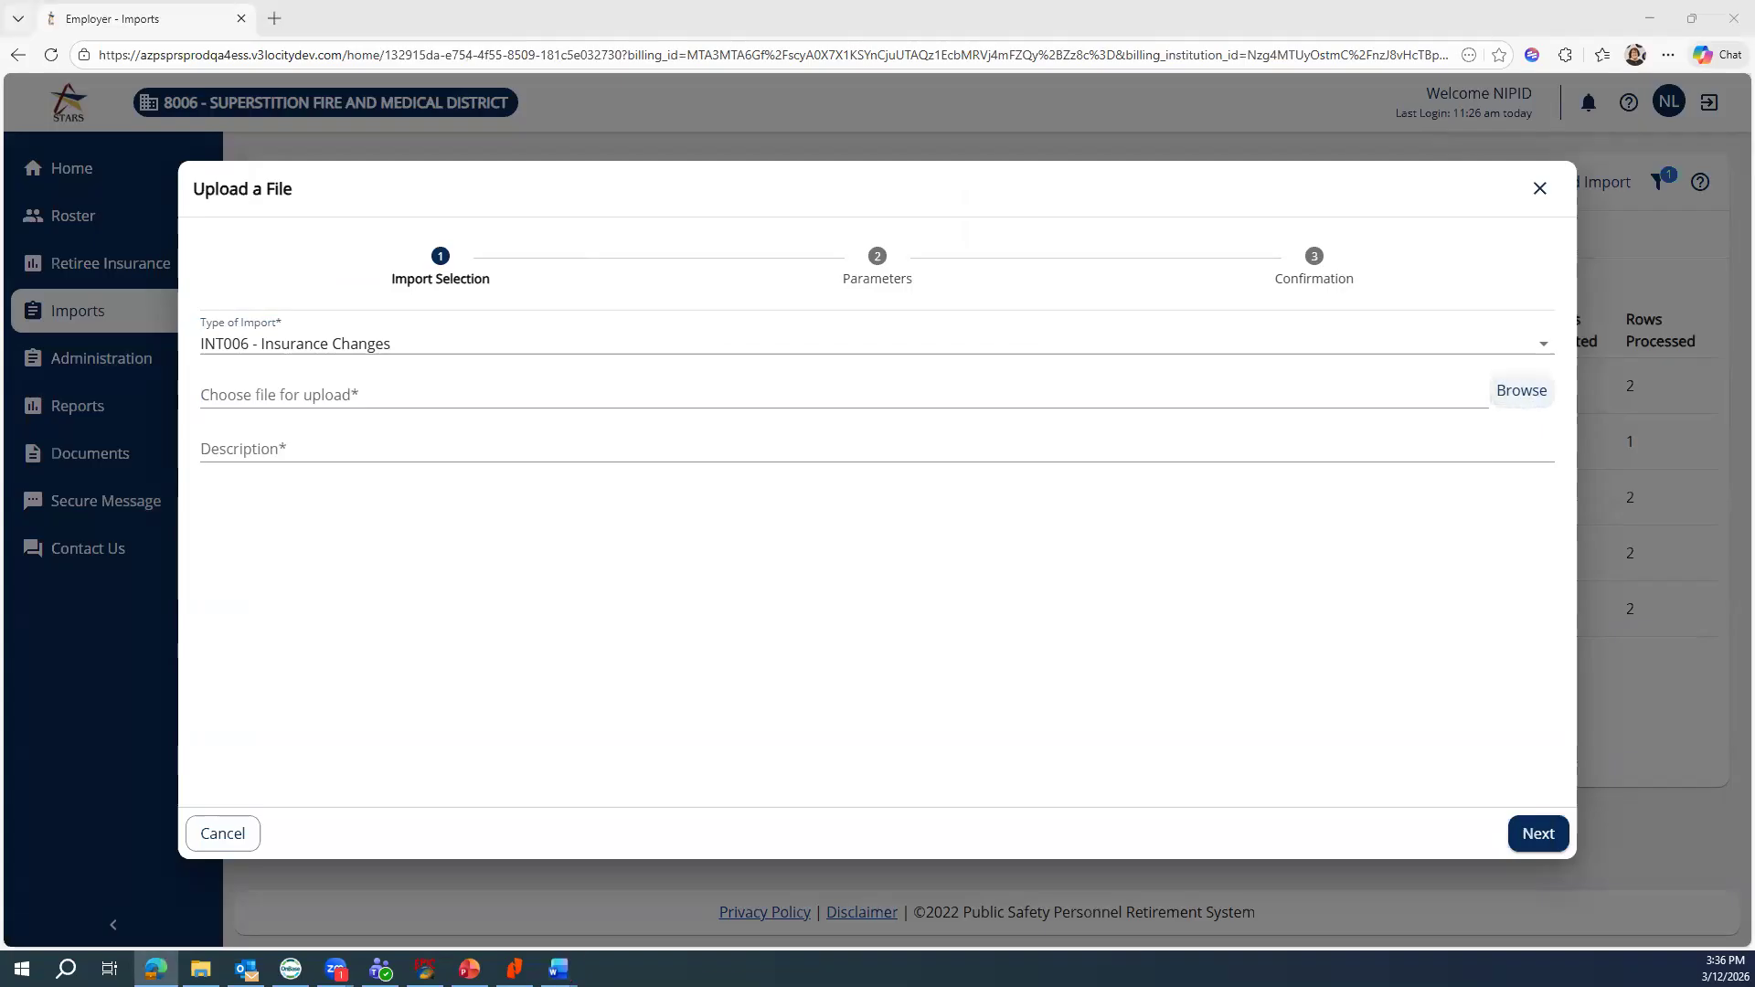
key(Return)
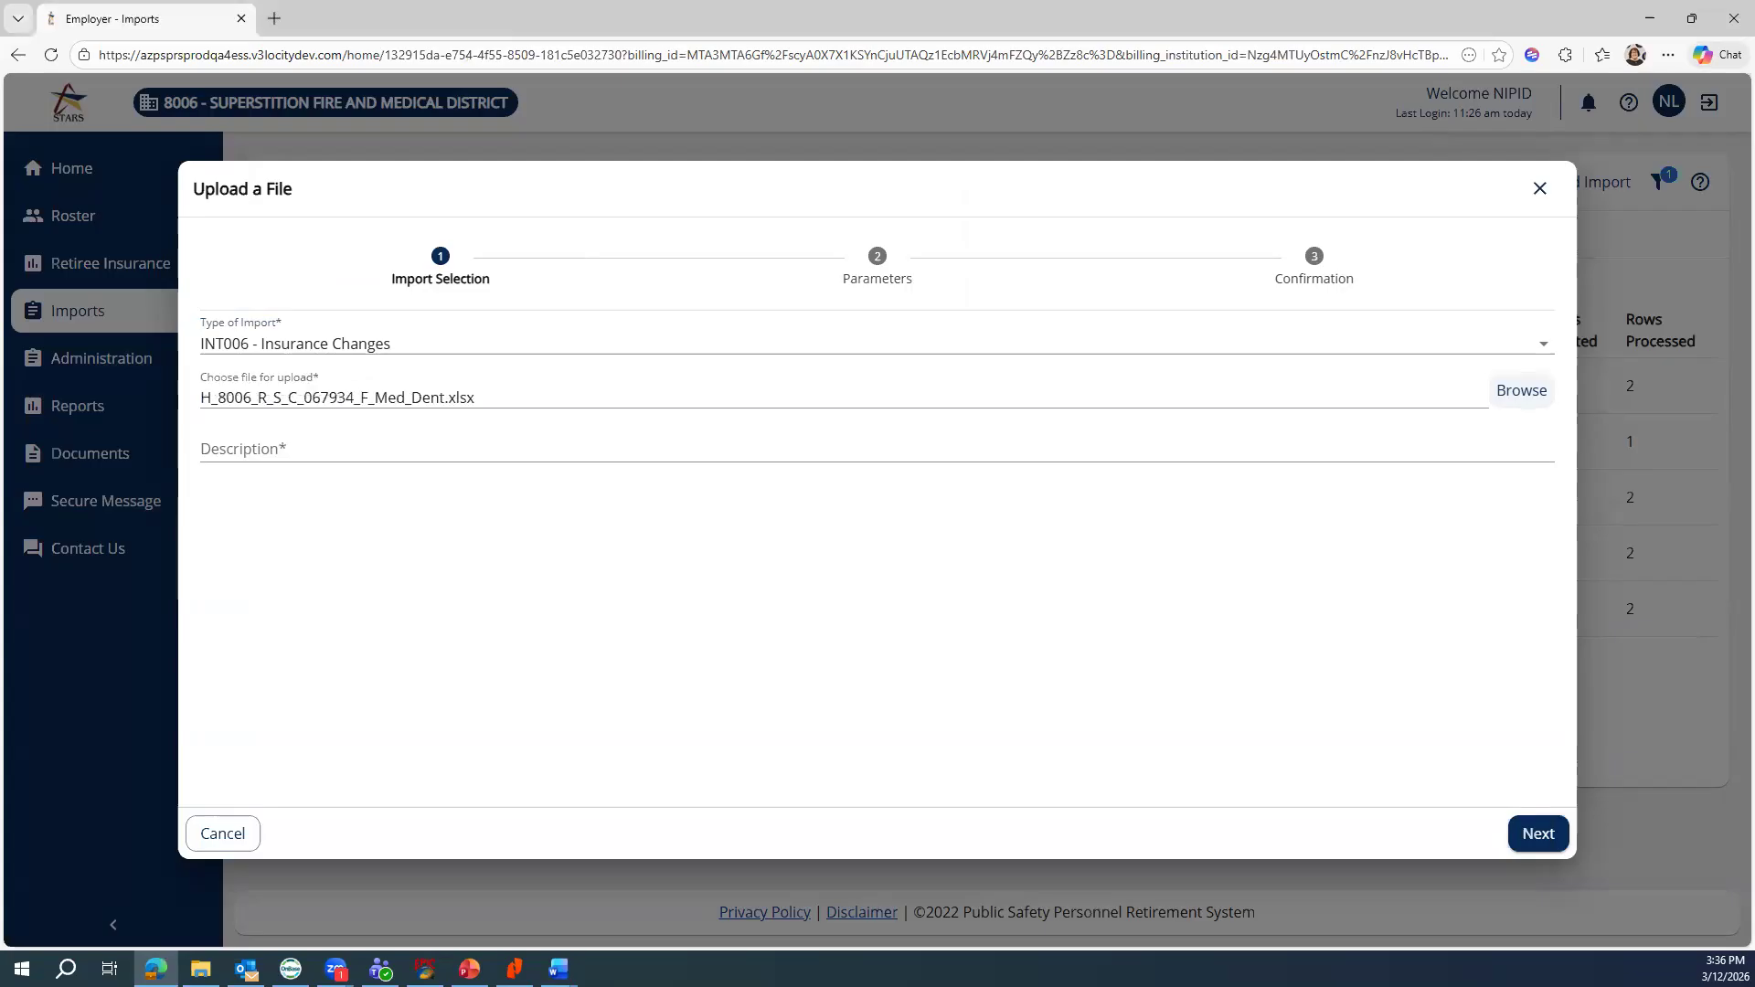
Enter the import description '8006 R S 067934 F Med Dent'
click(374, 451)
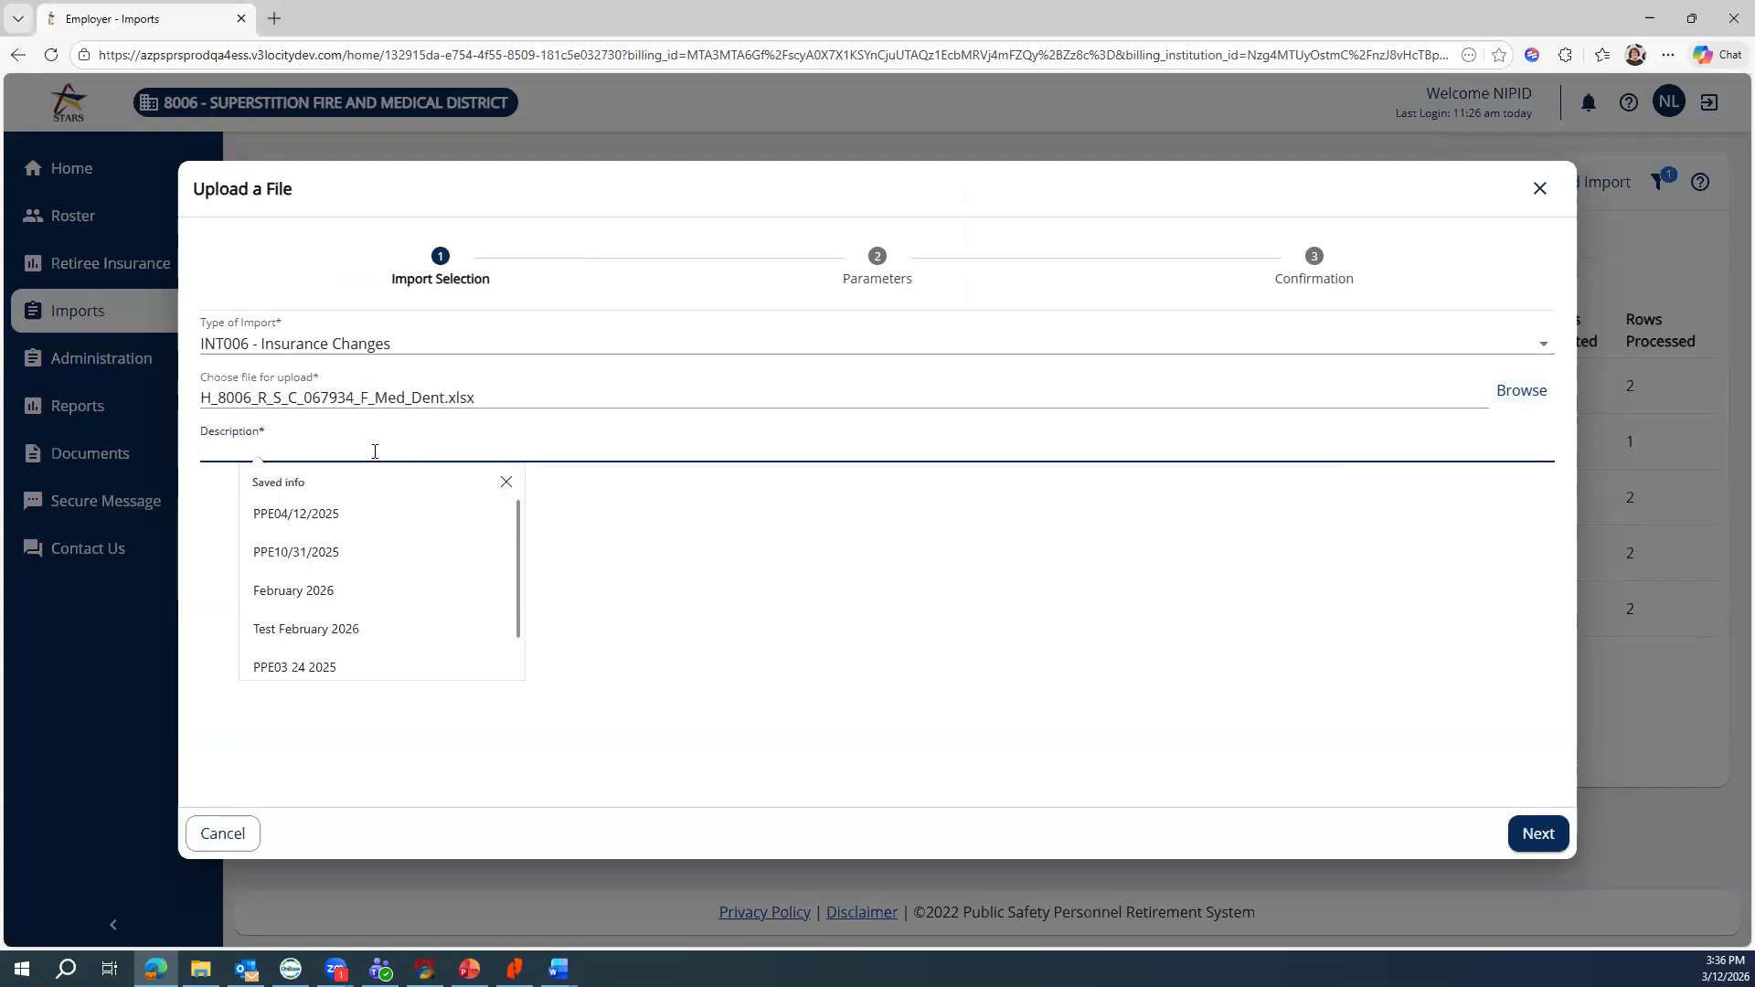
text(80)
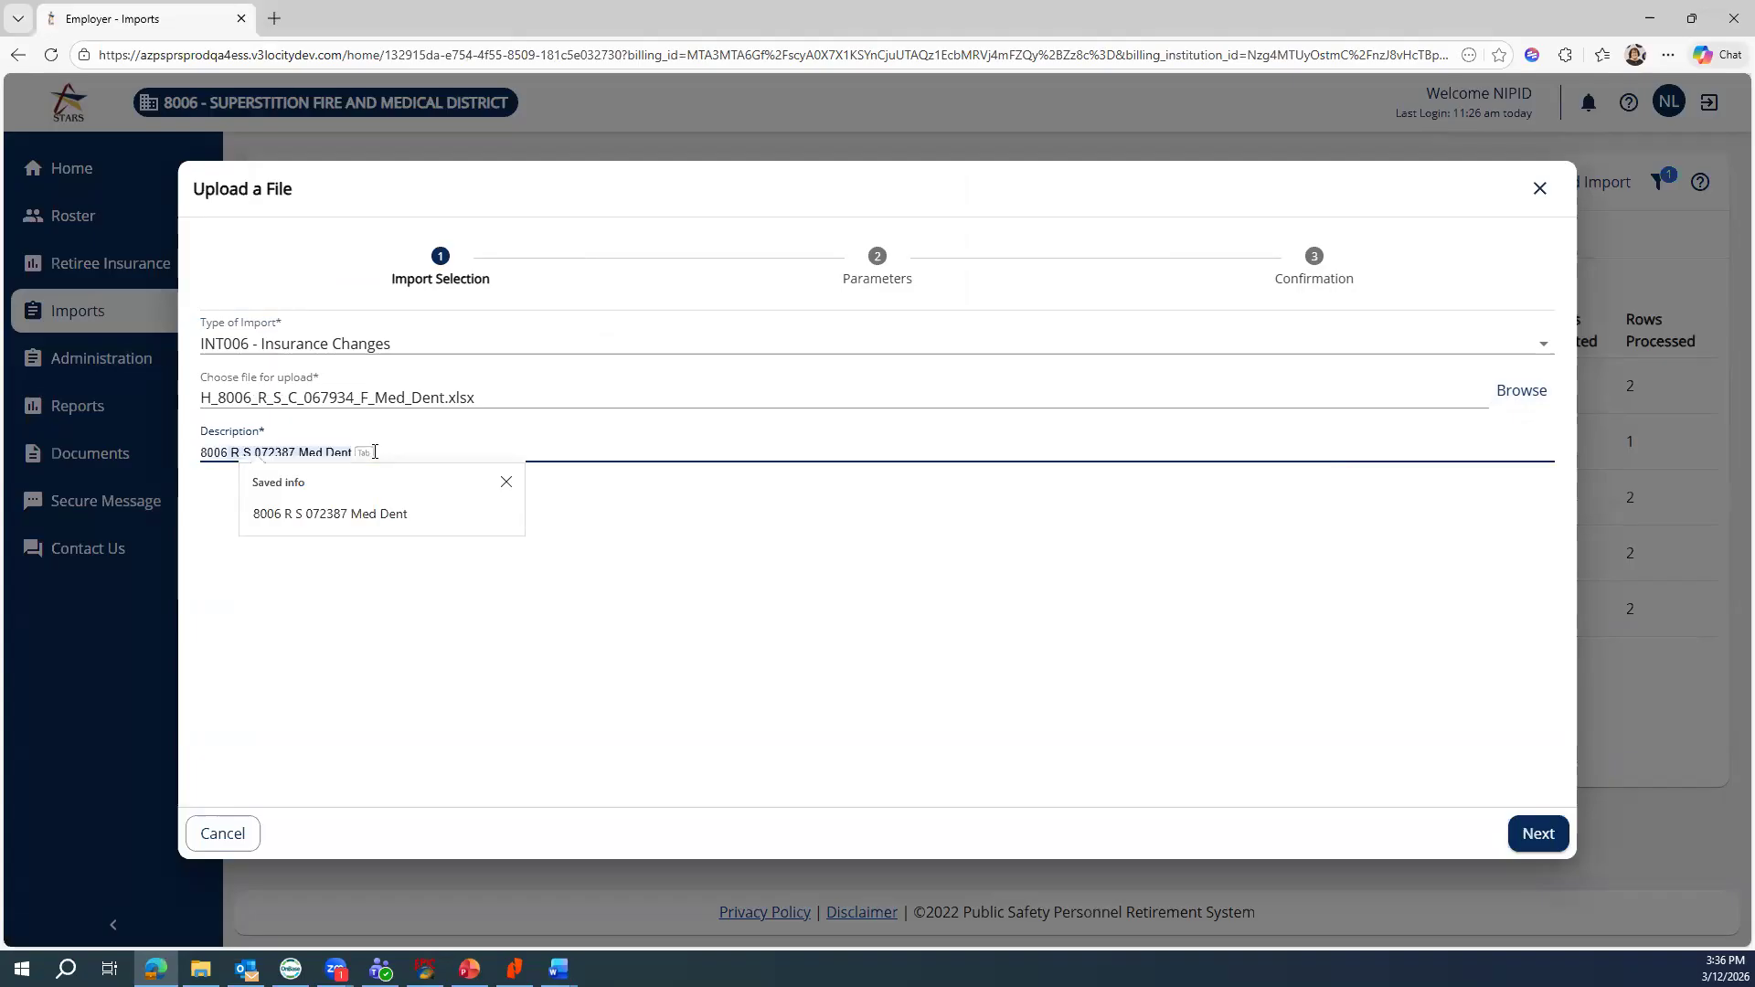
text(06  R S)
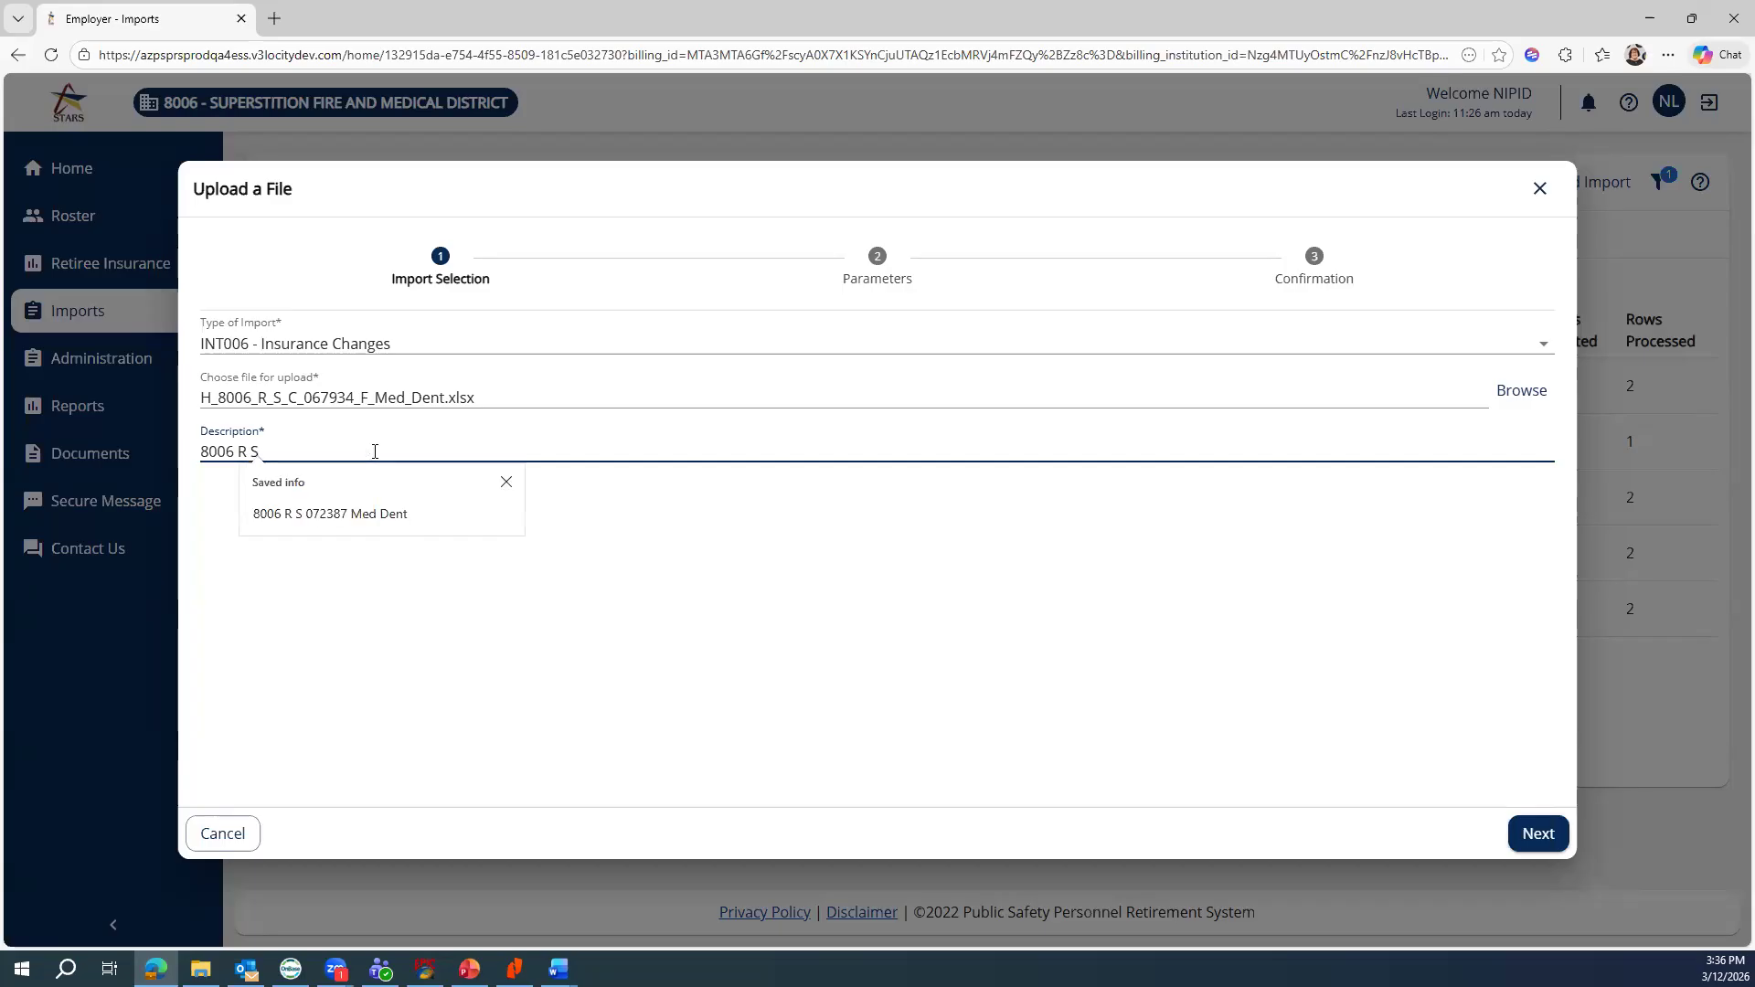
text(067934)
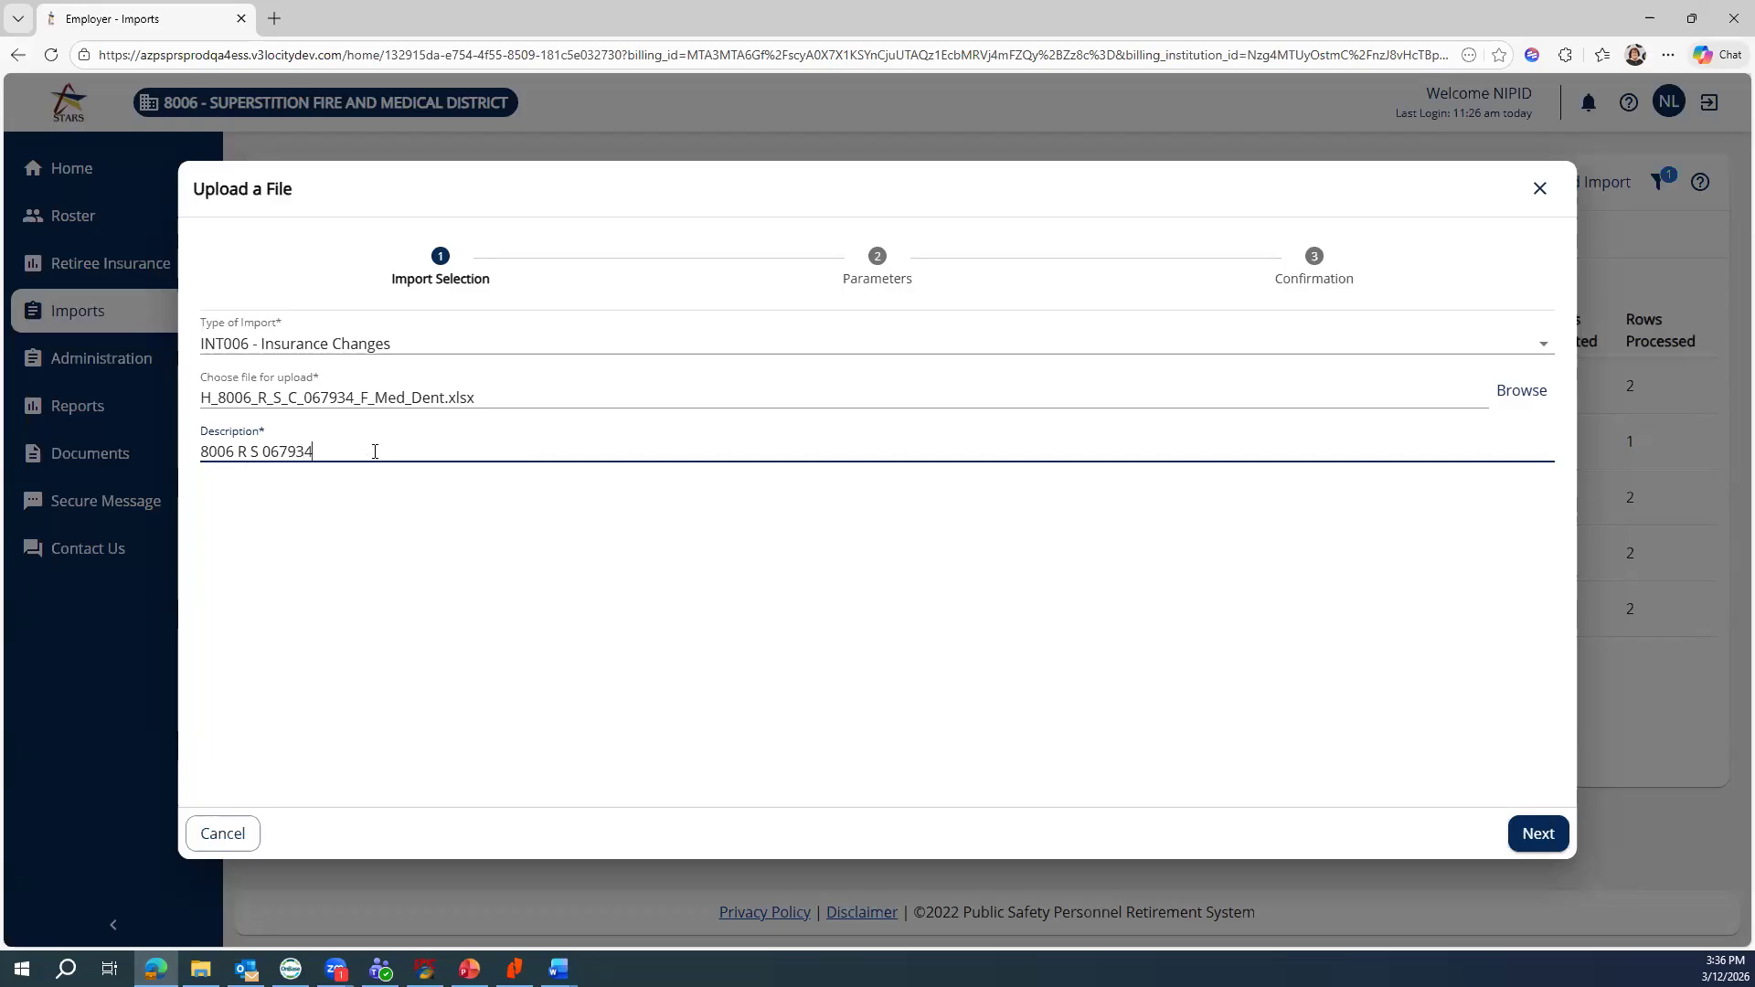
text( F Med Dent)
Step through Parameters and Confirmation and submit the file as import 3675
click(1535, 837)
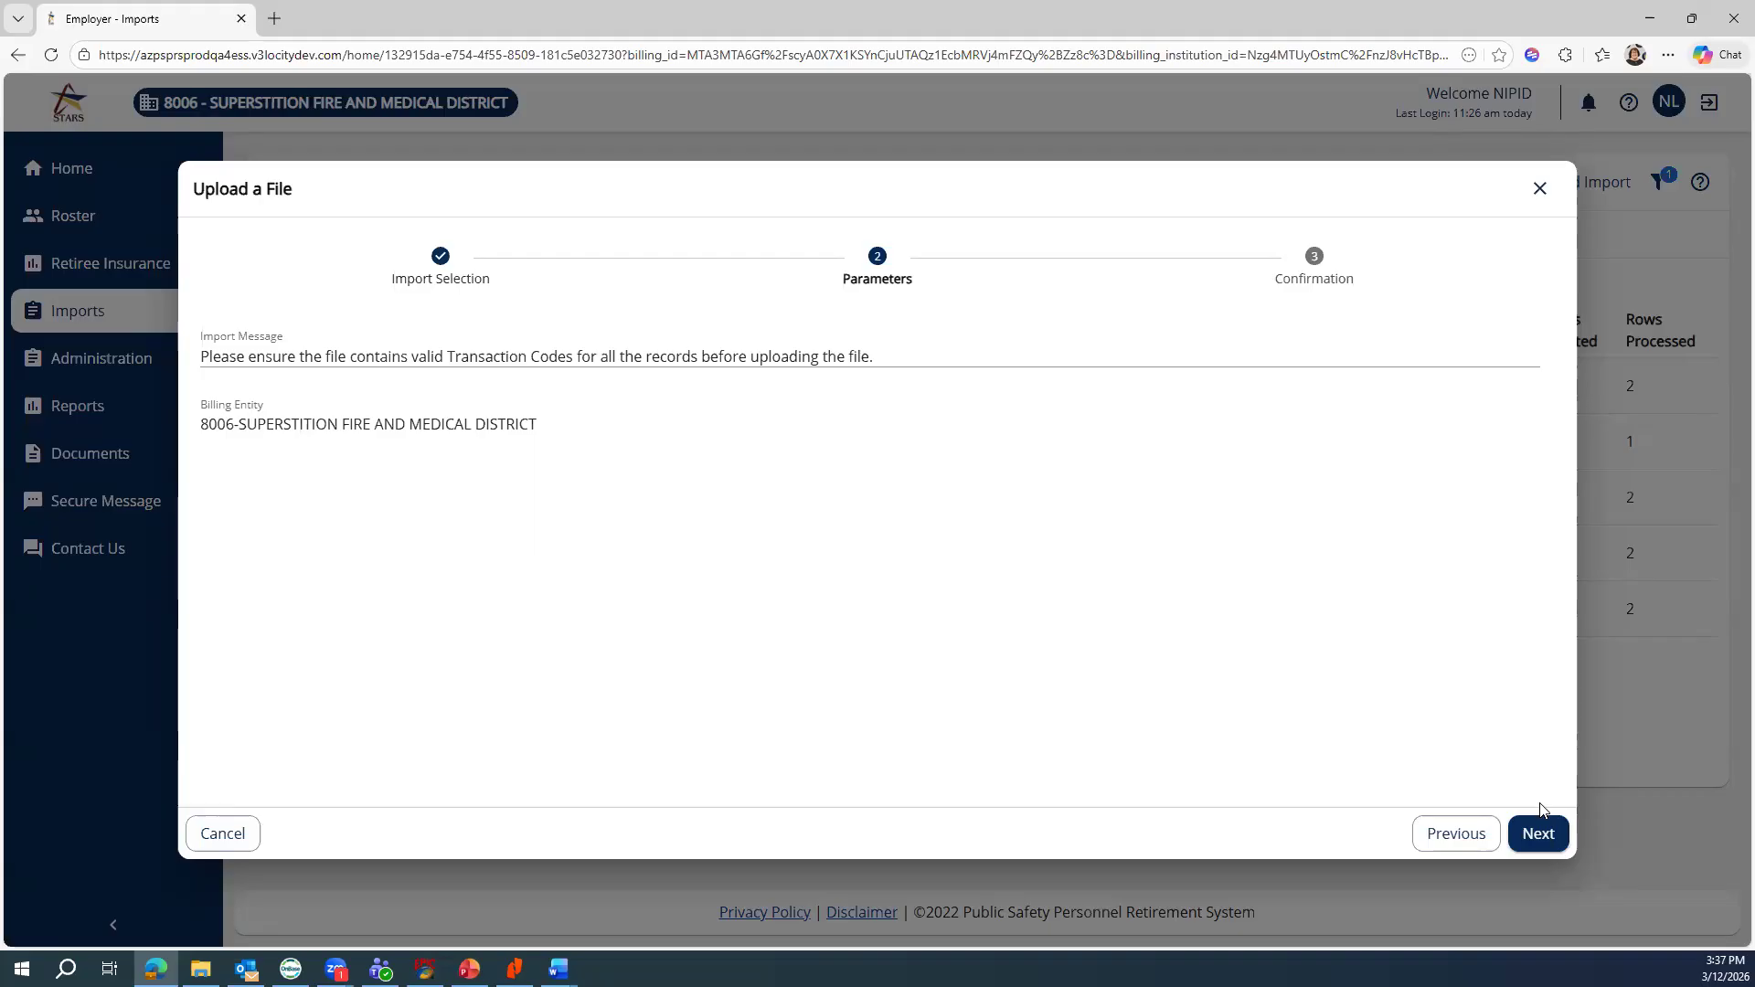
click(1538, 836)
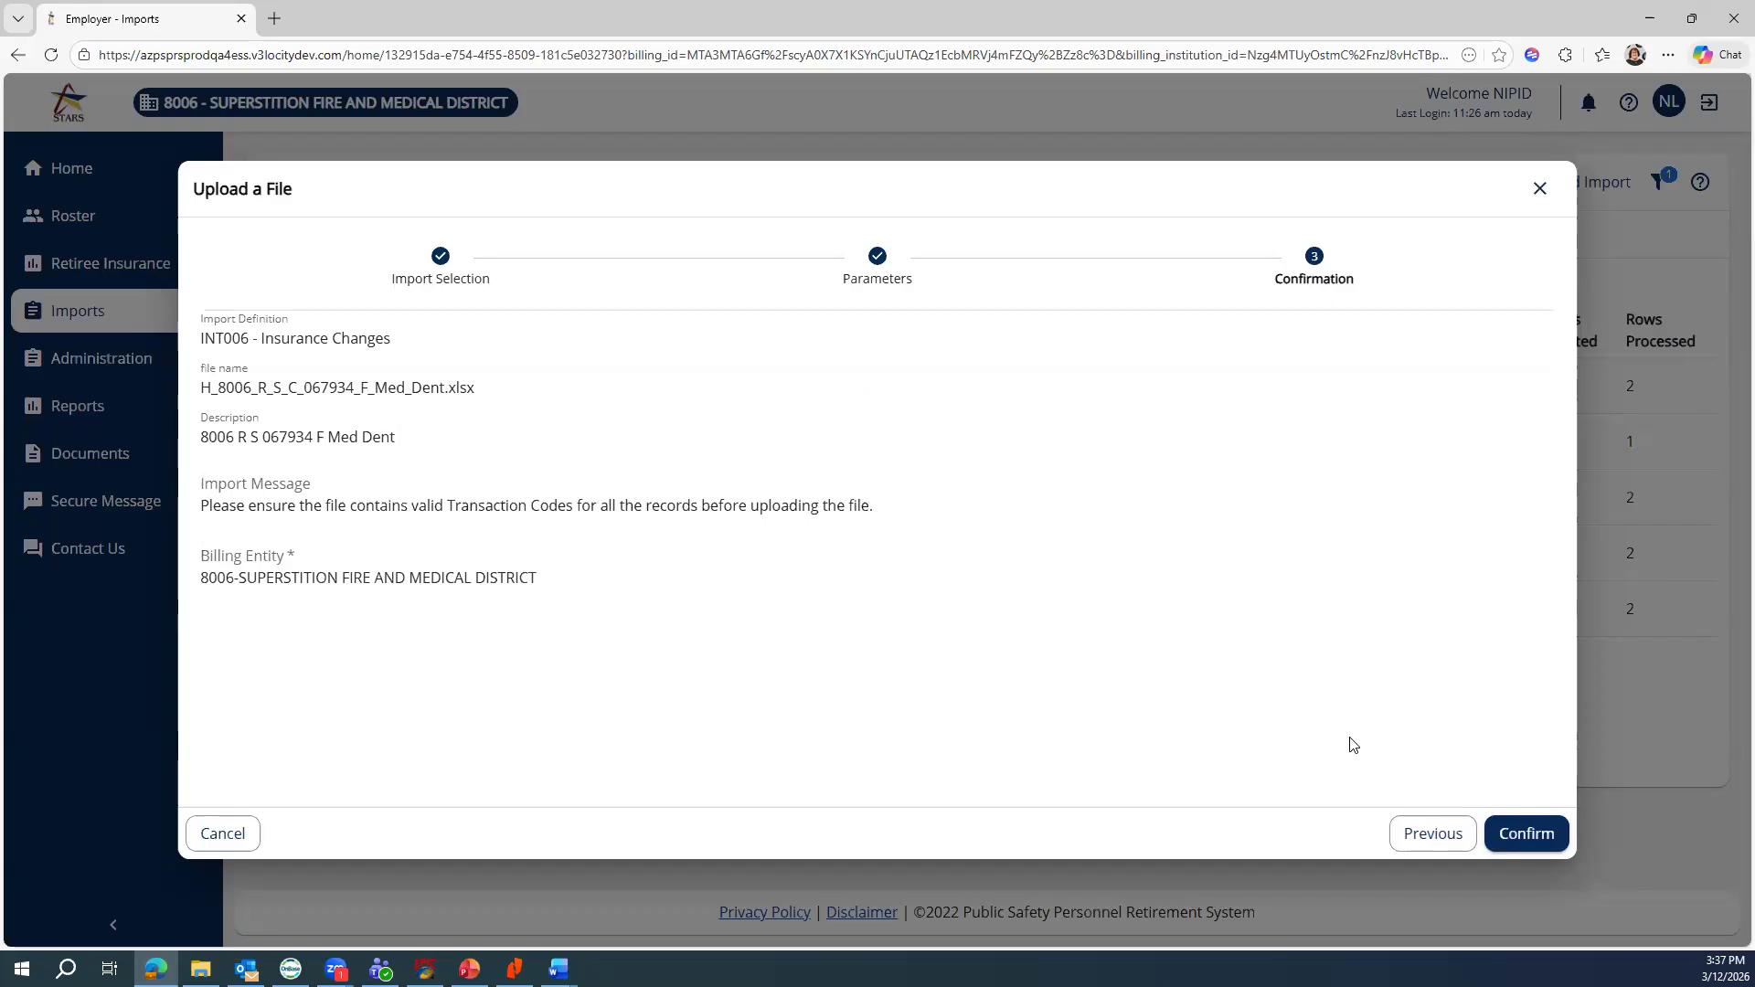
click(1511, 836)
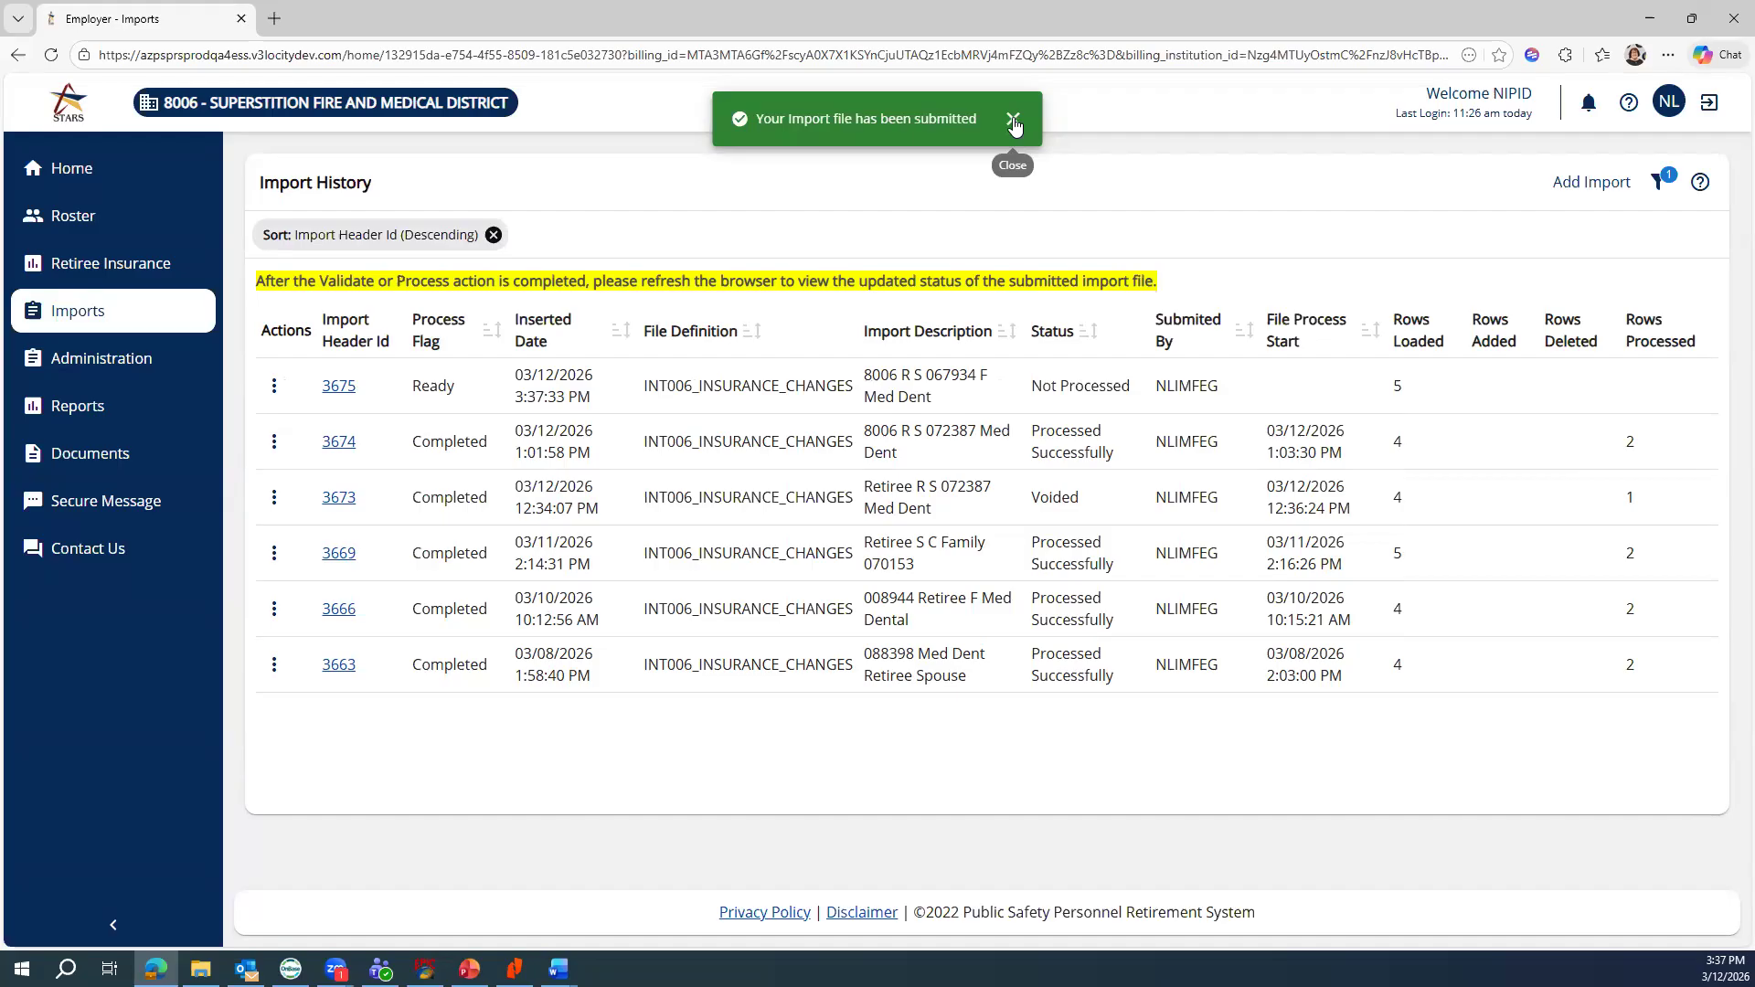
Dismiss the submission message and run Validate on import 3675
click(1014, 122)
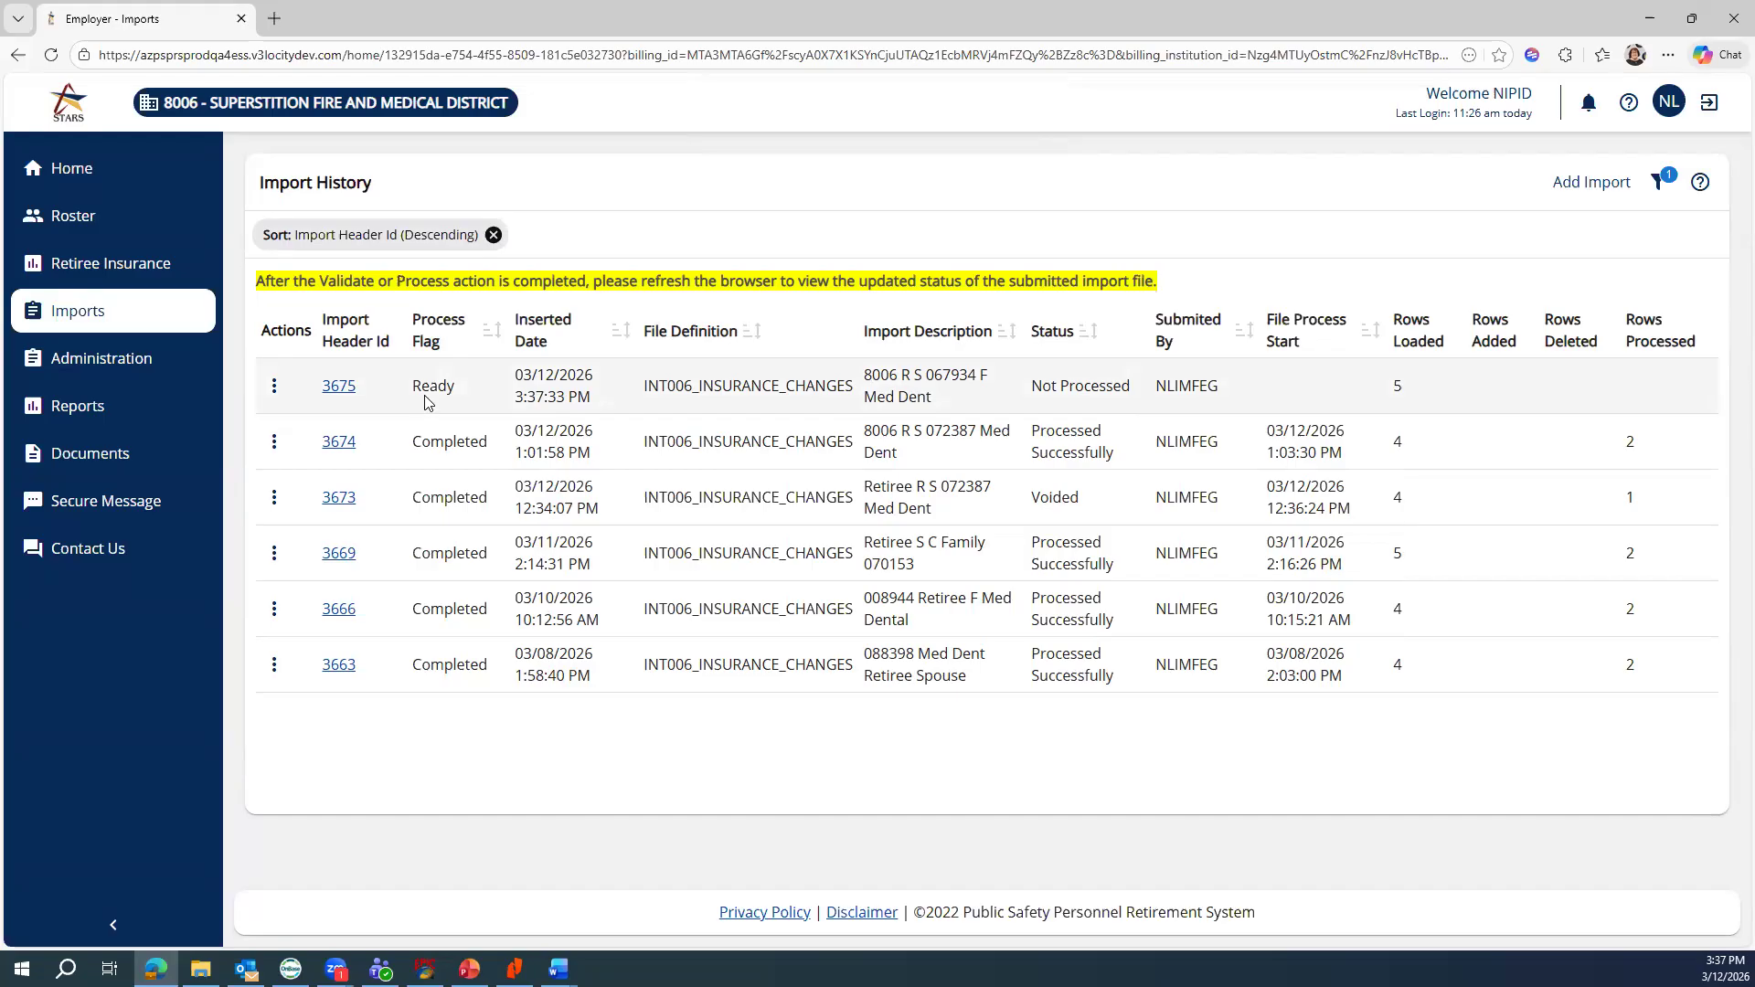
click(275, 385)
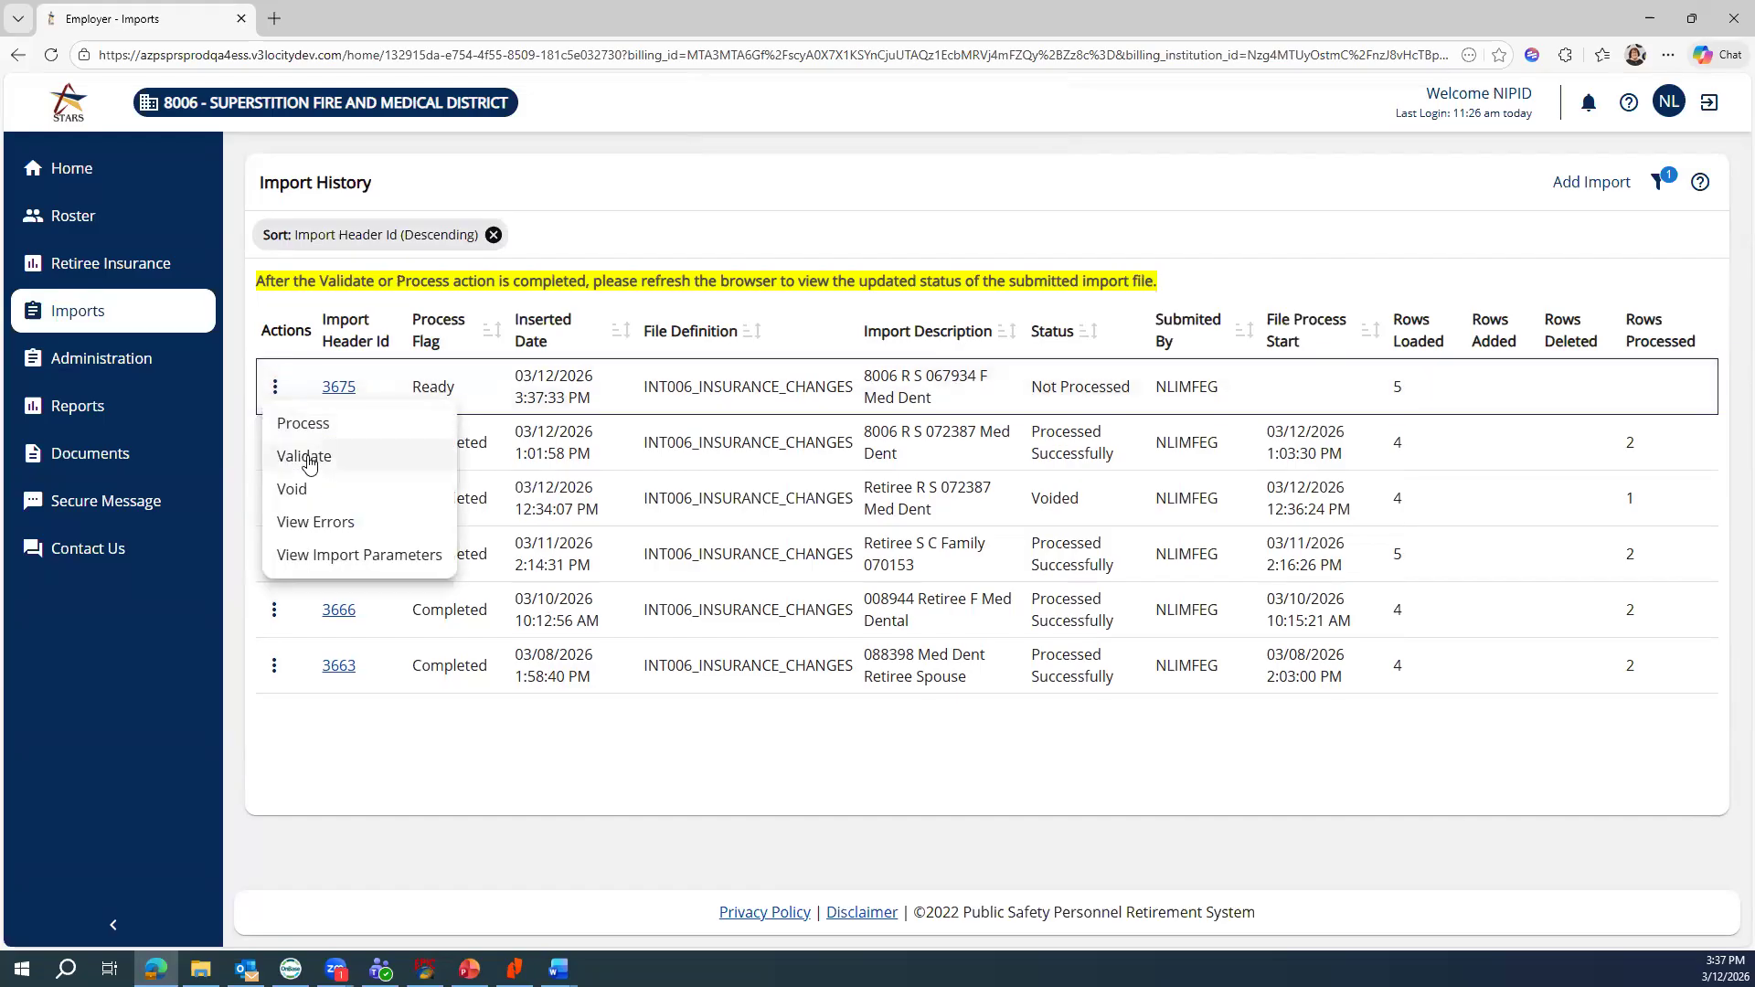
click(307, 457)
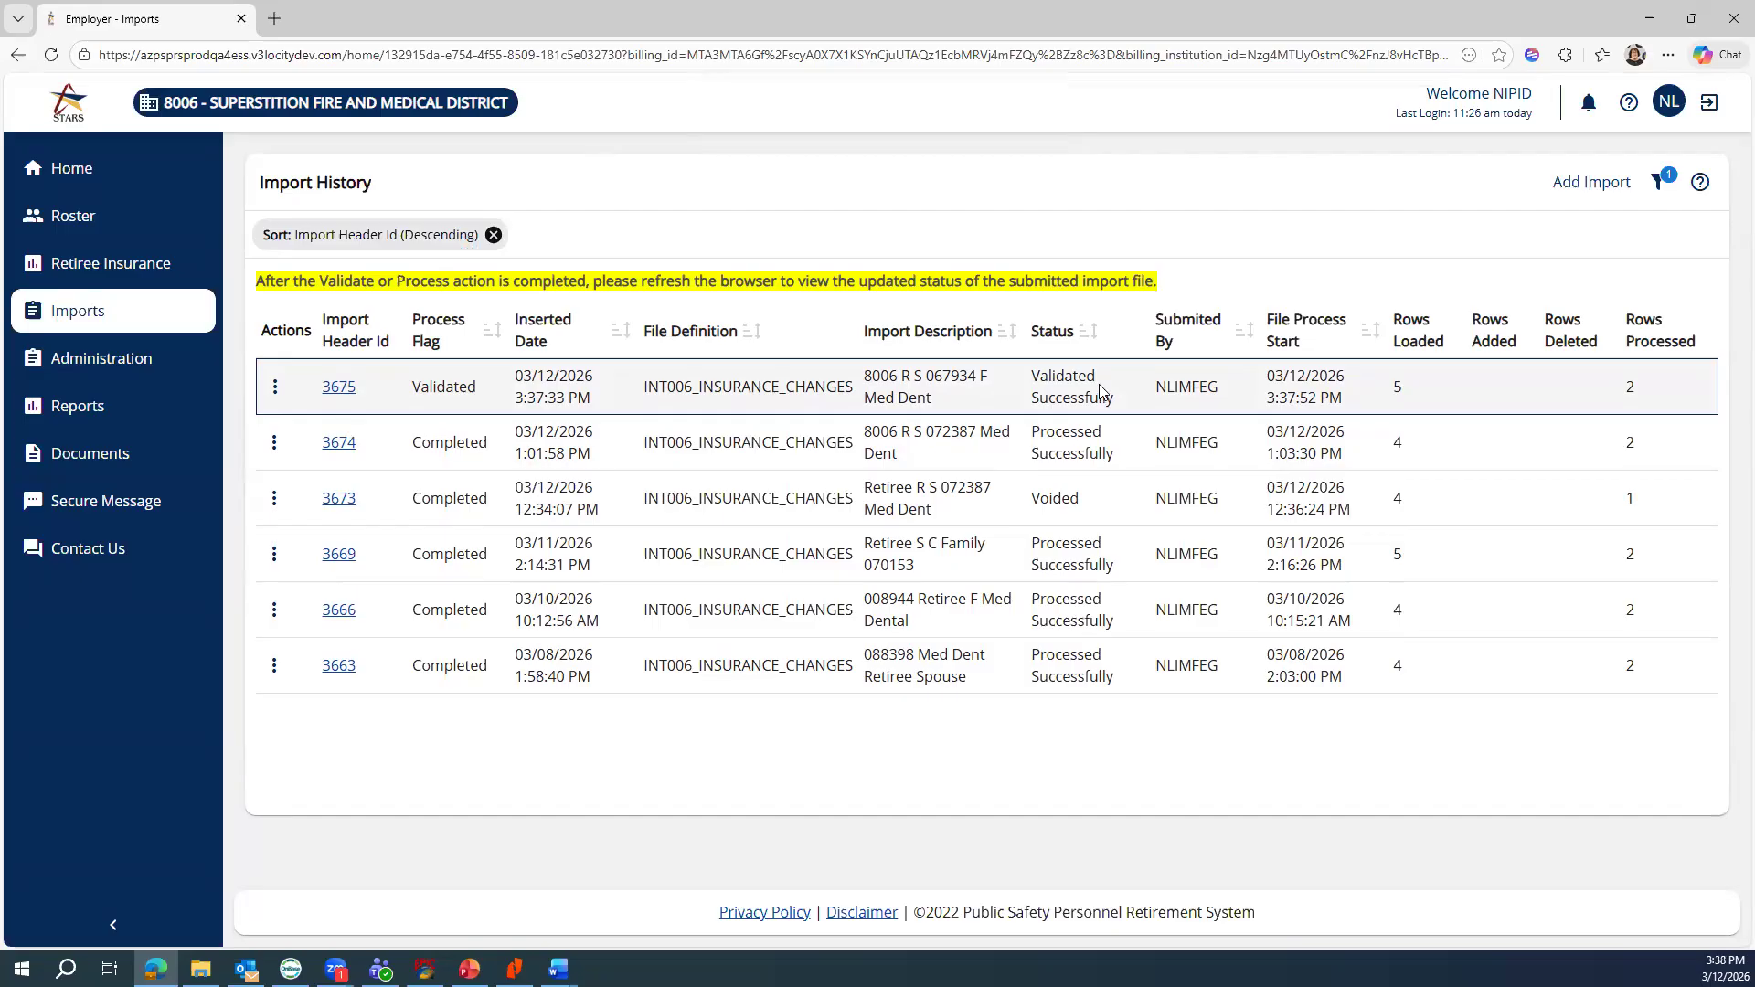
click(335, 395)
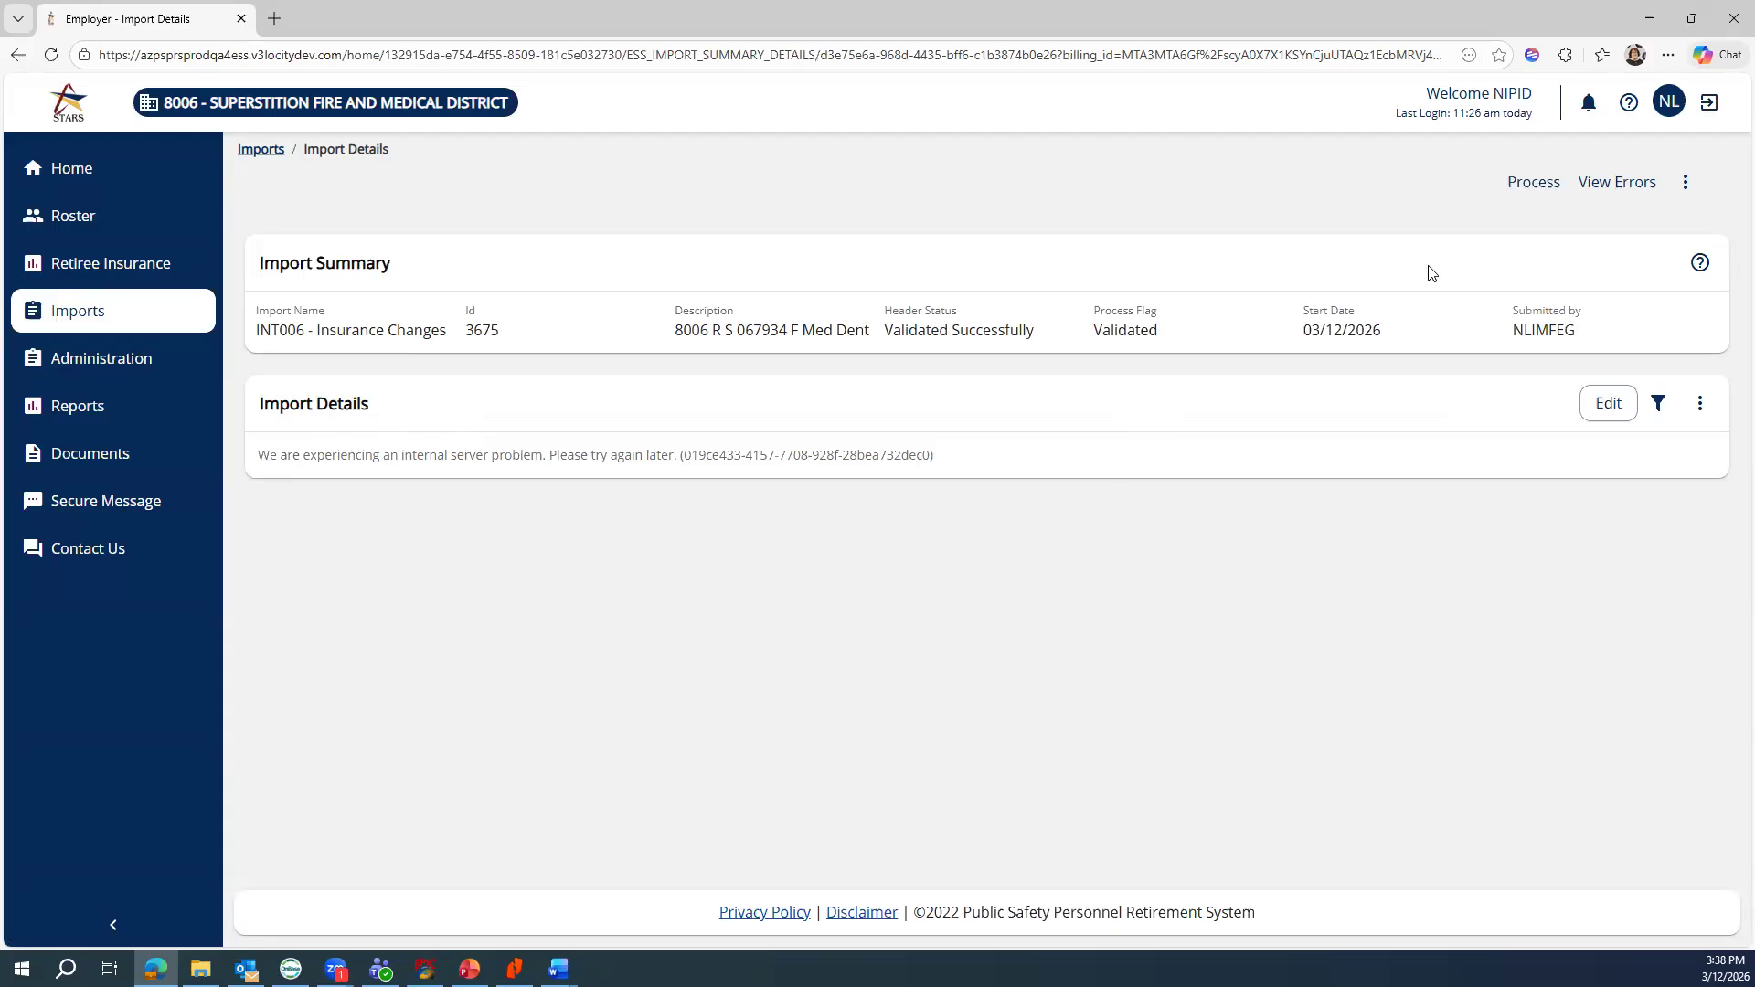
click(1618, 186)
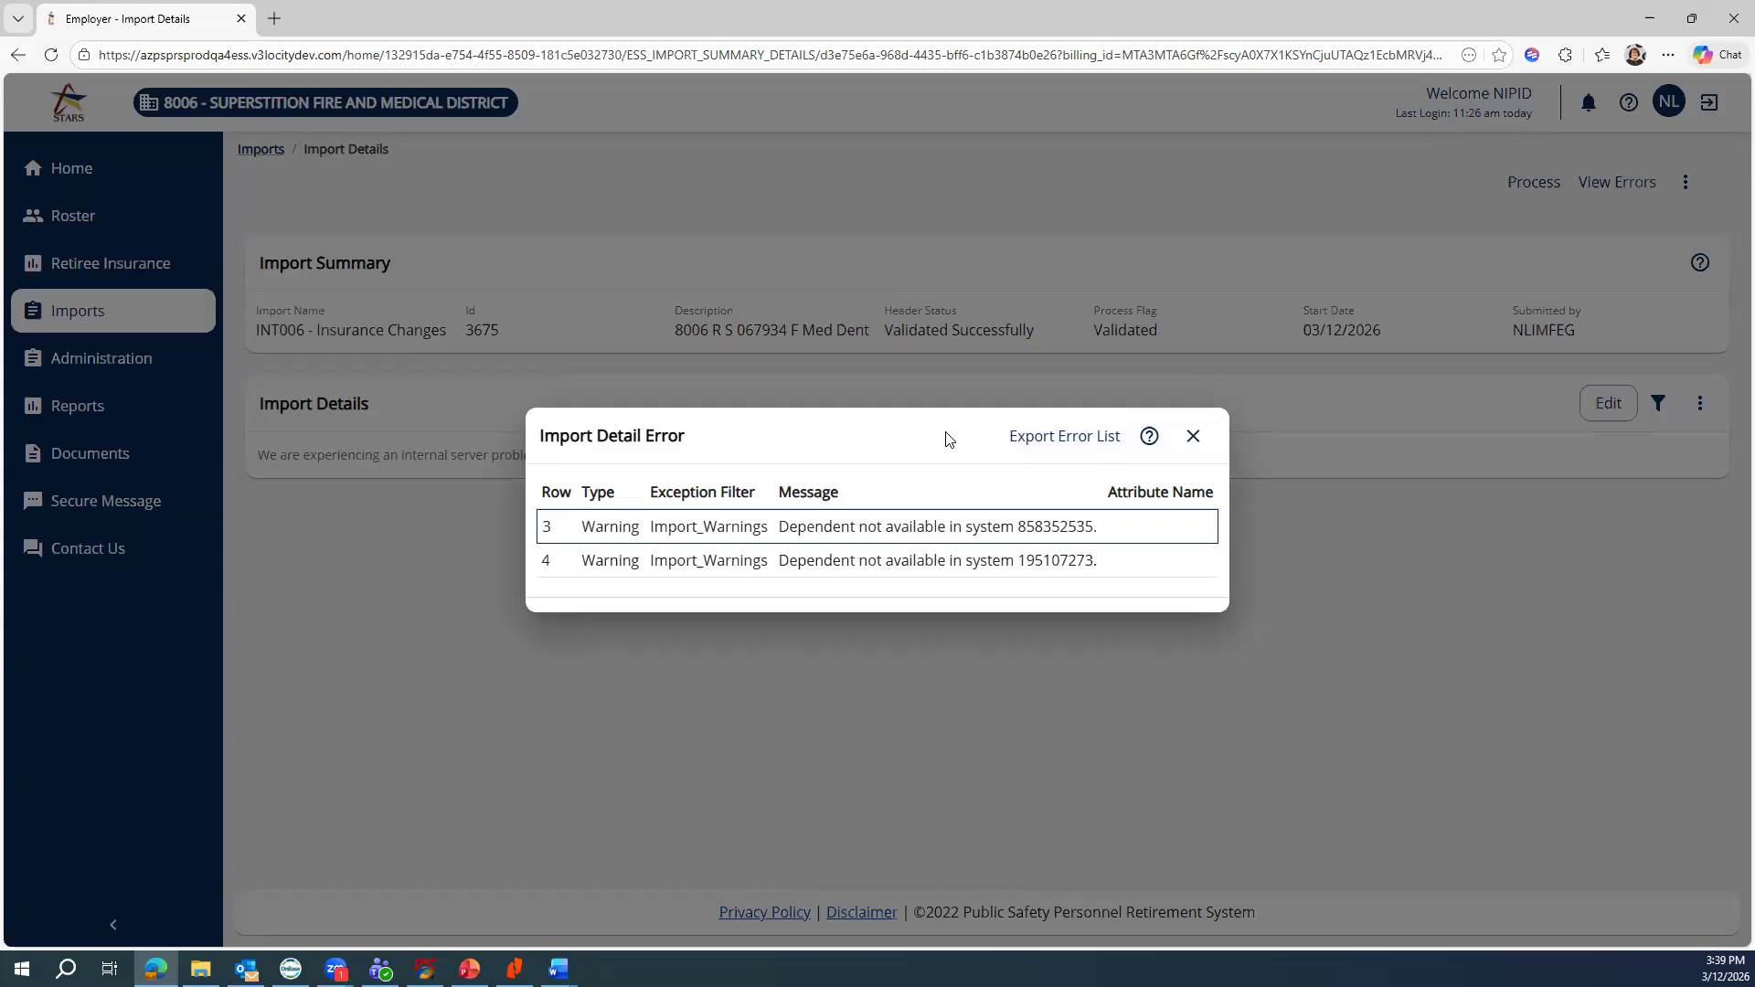
click(1192, 439)
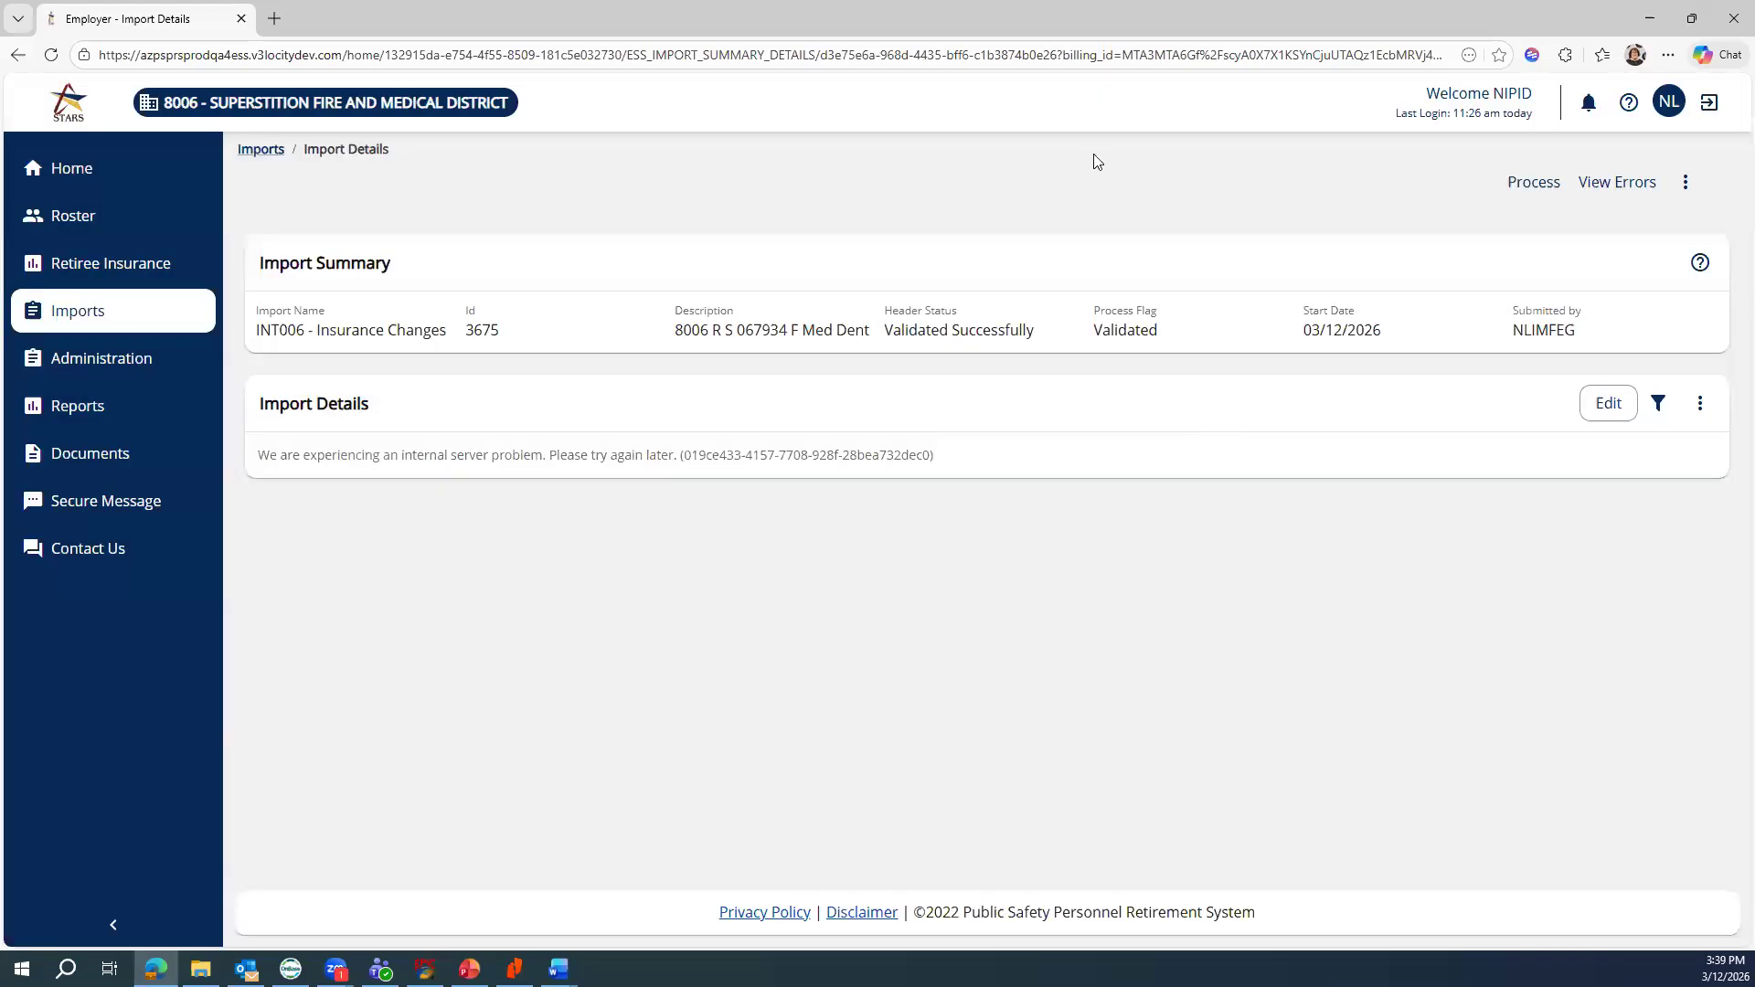
click(260, 150)
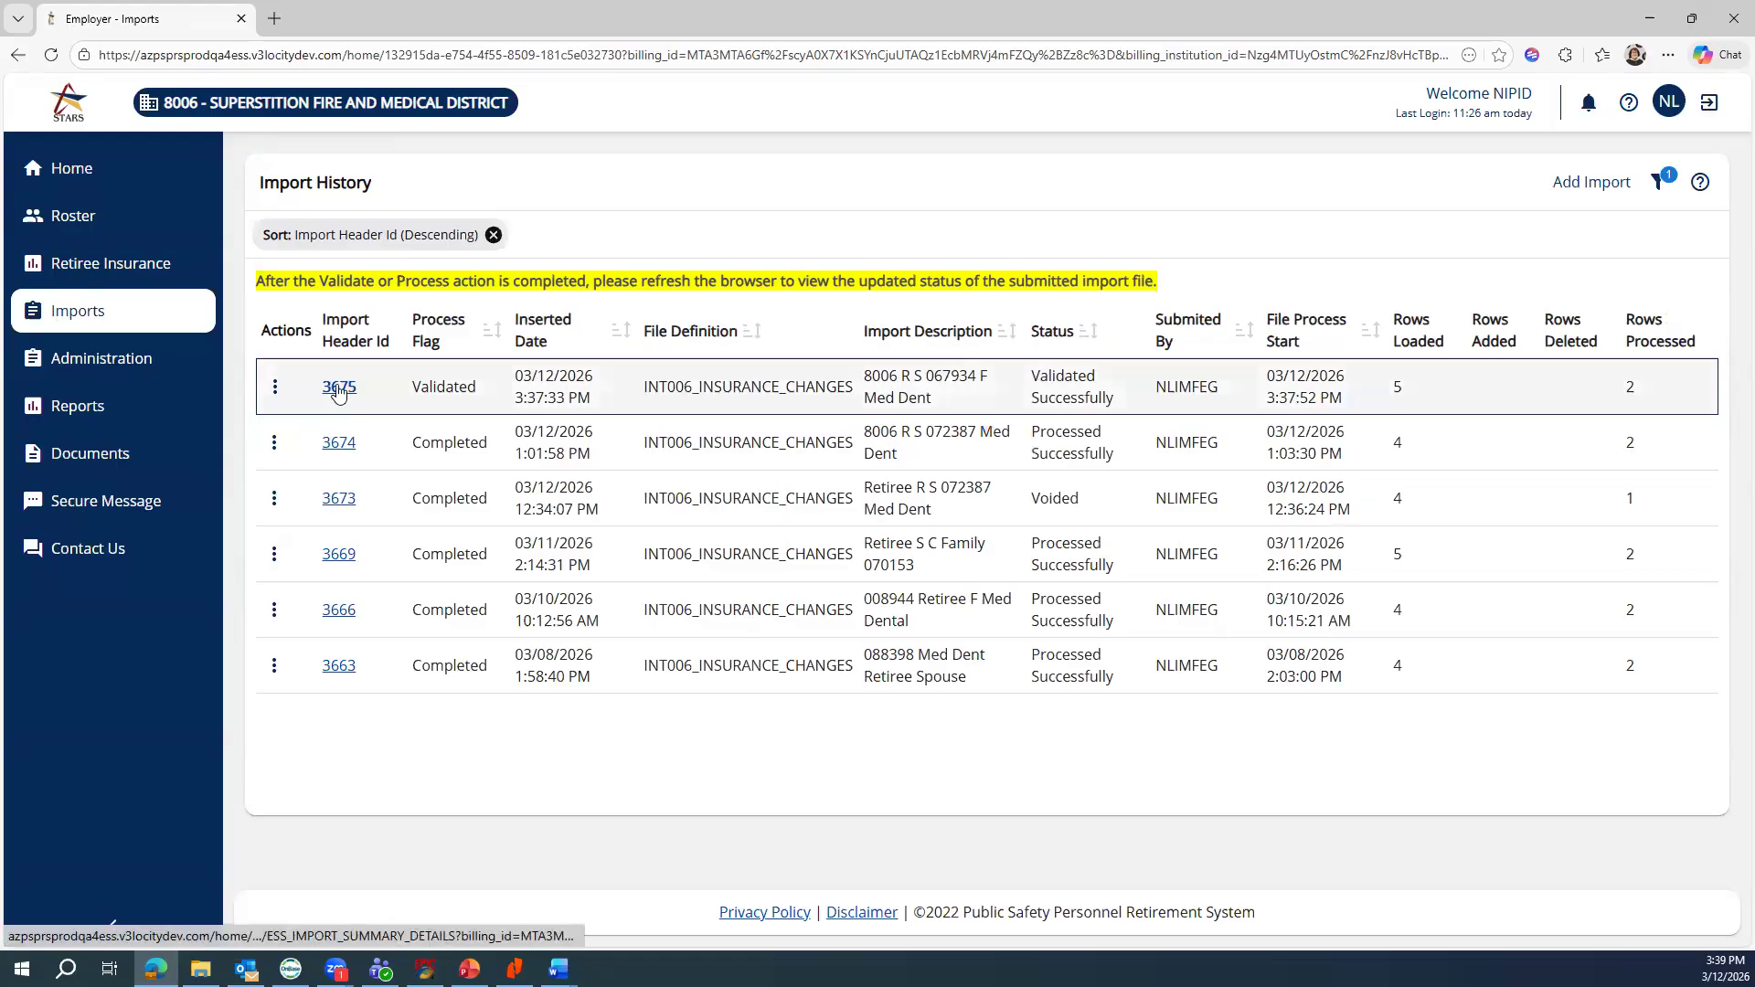
Open Import Details for 3675 and start processing it
click(273, 388)
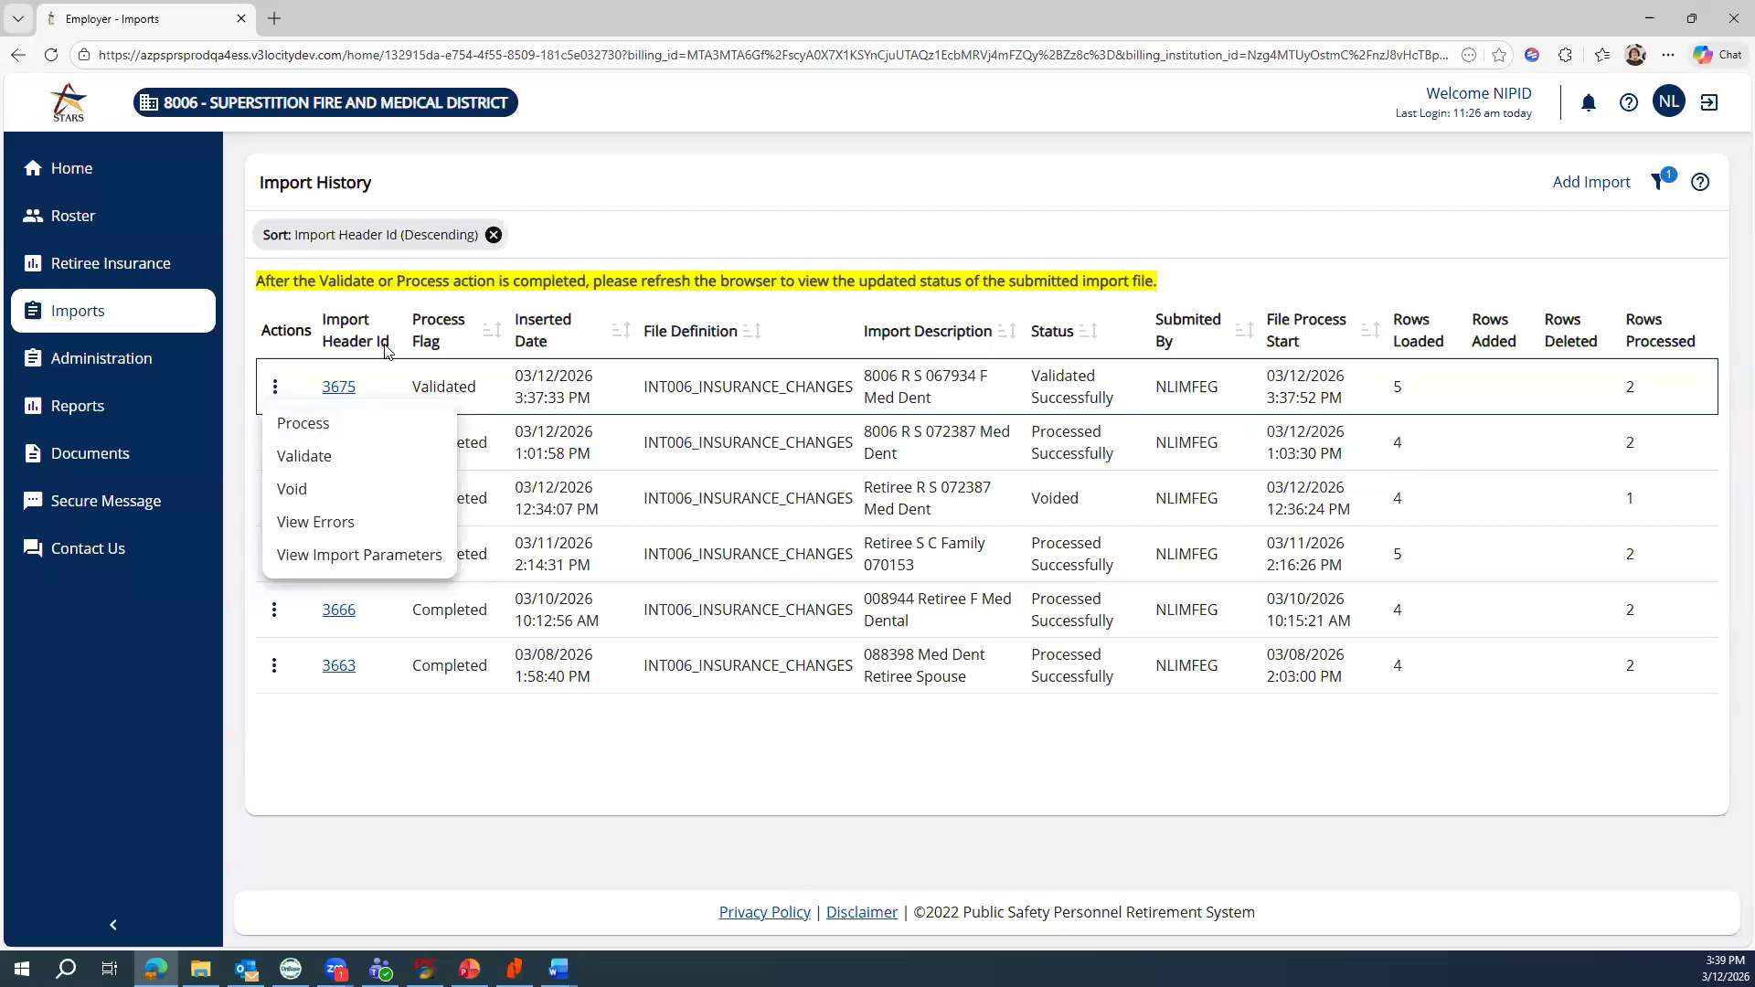
click(341, 390)
click(342, 389)
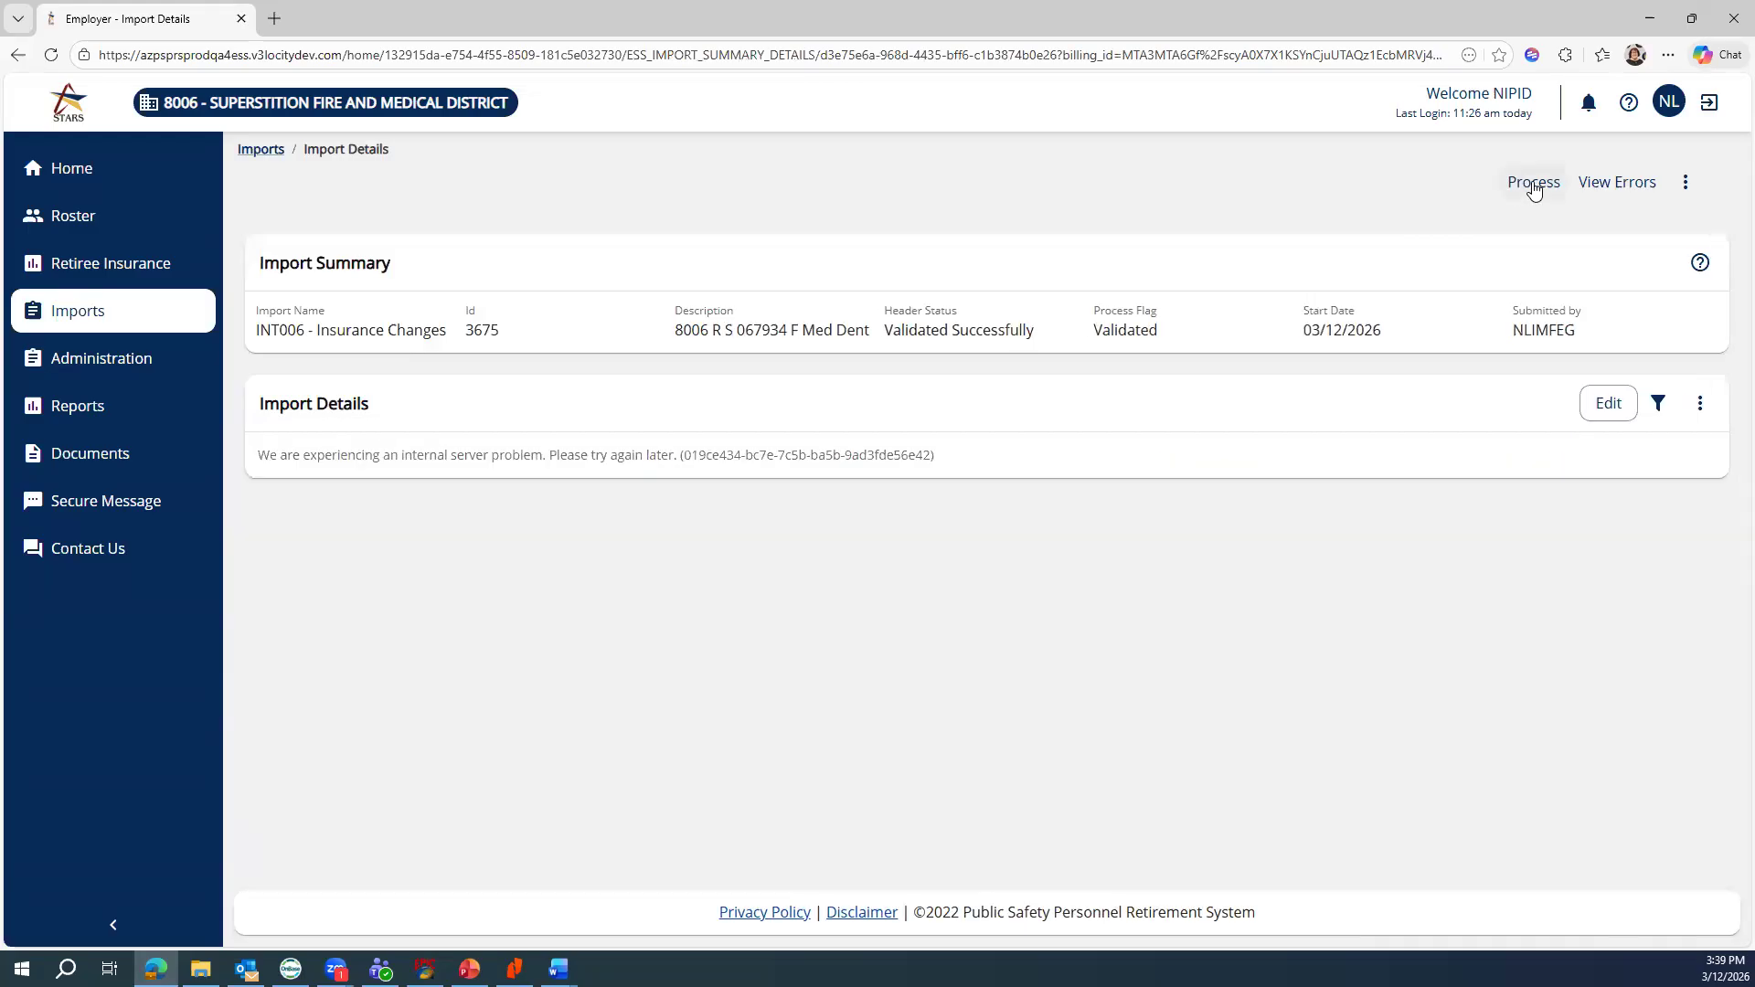
click(1534, 183)
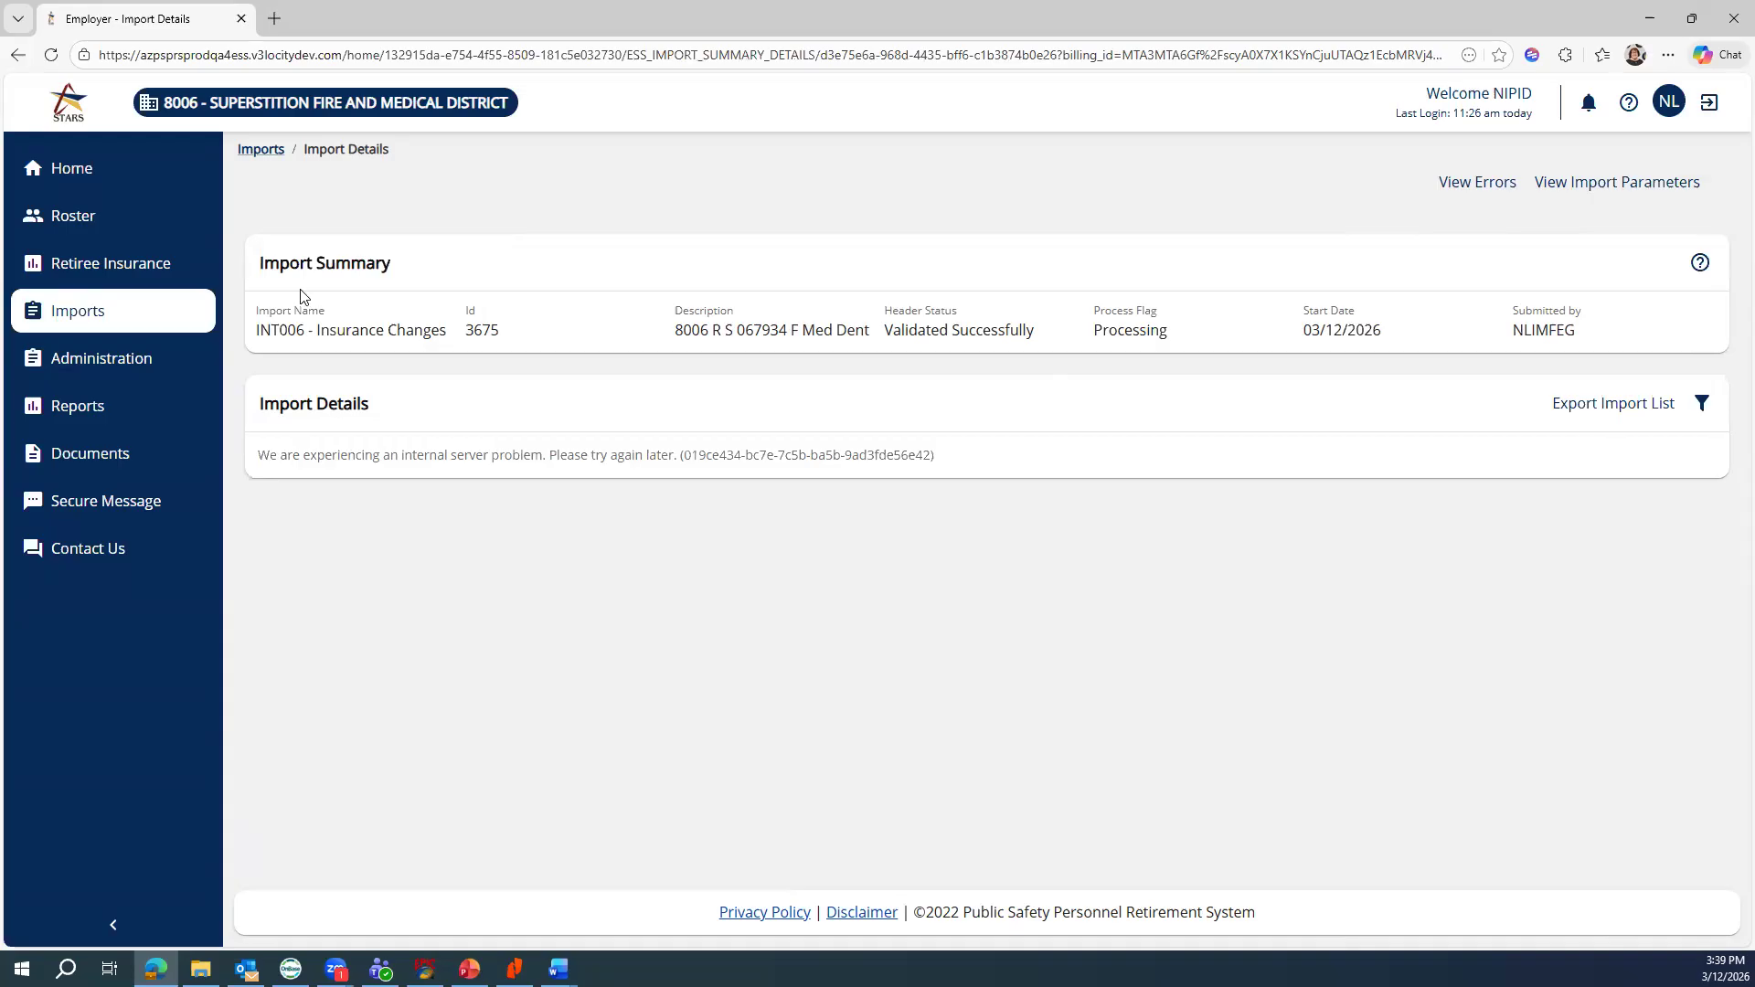
Return to Import History to confirm 3675 is Completed, then view Retiree Insurance coverages
click(260, 150)
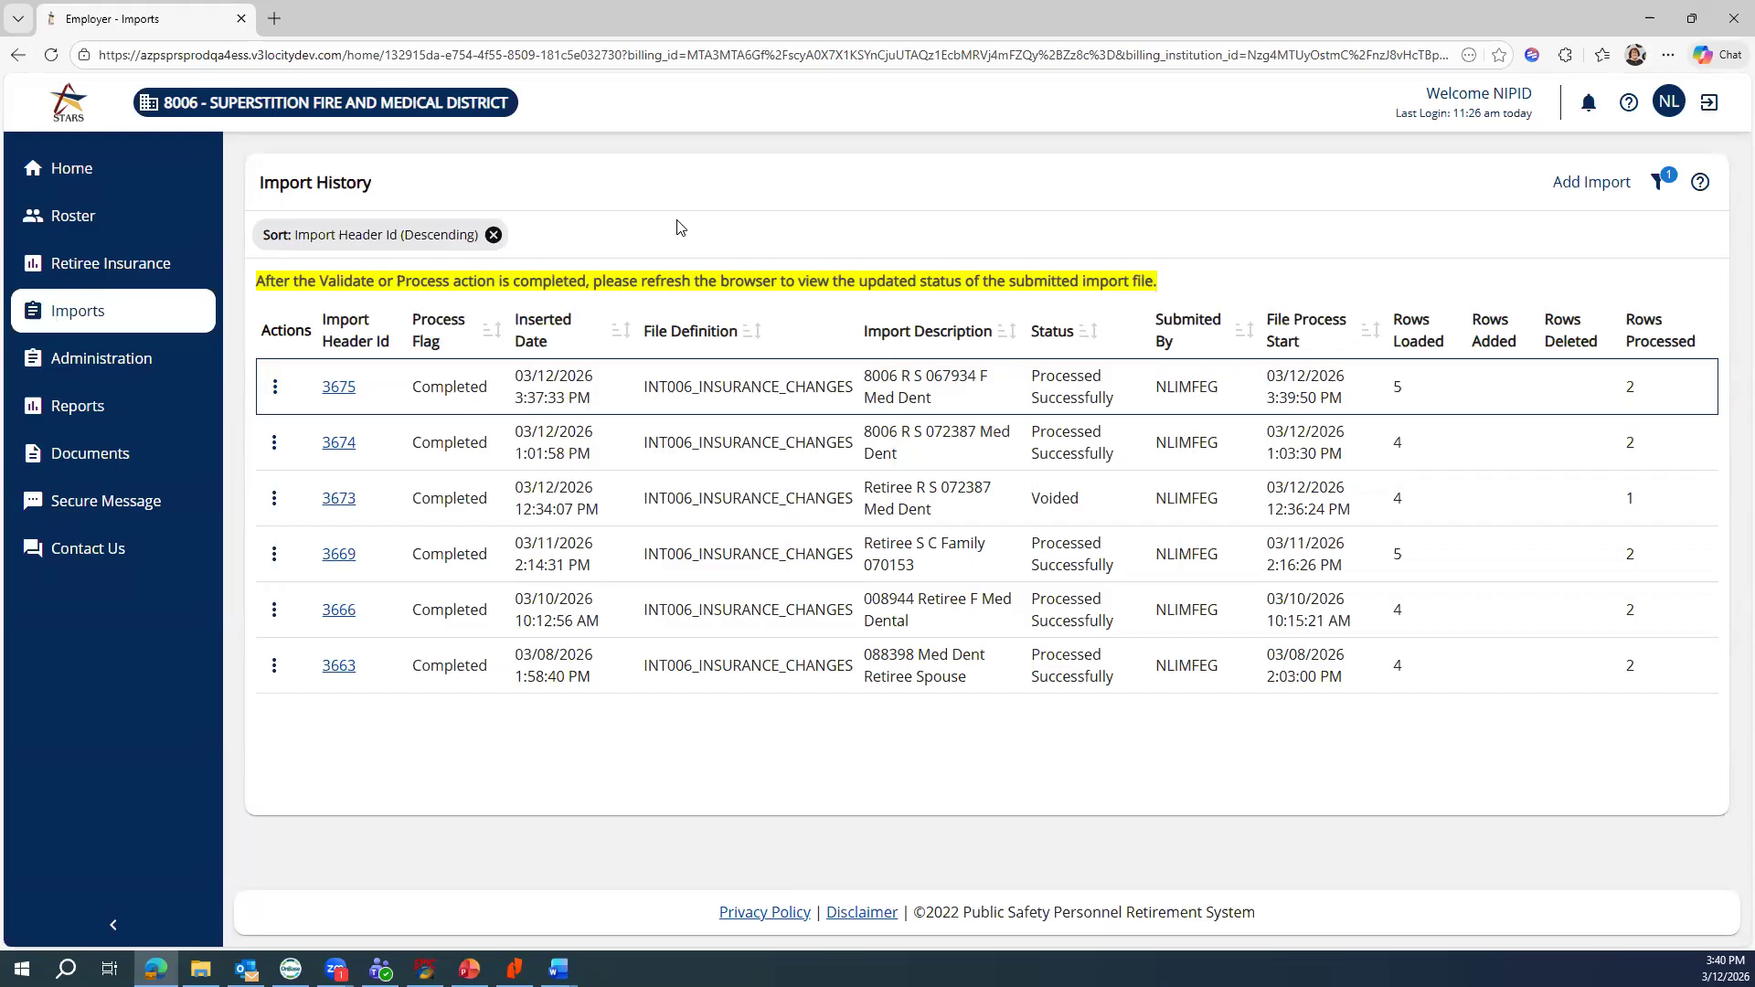
click(111, 268)
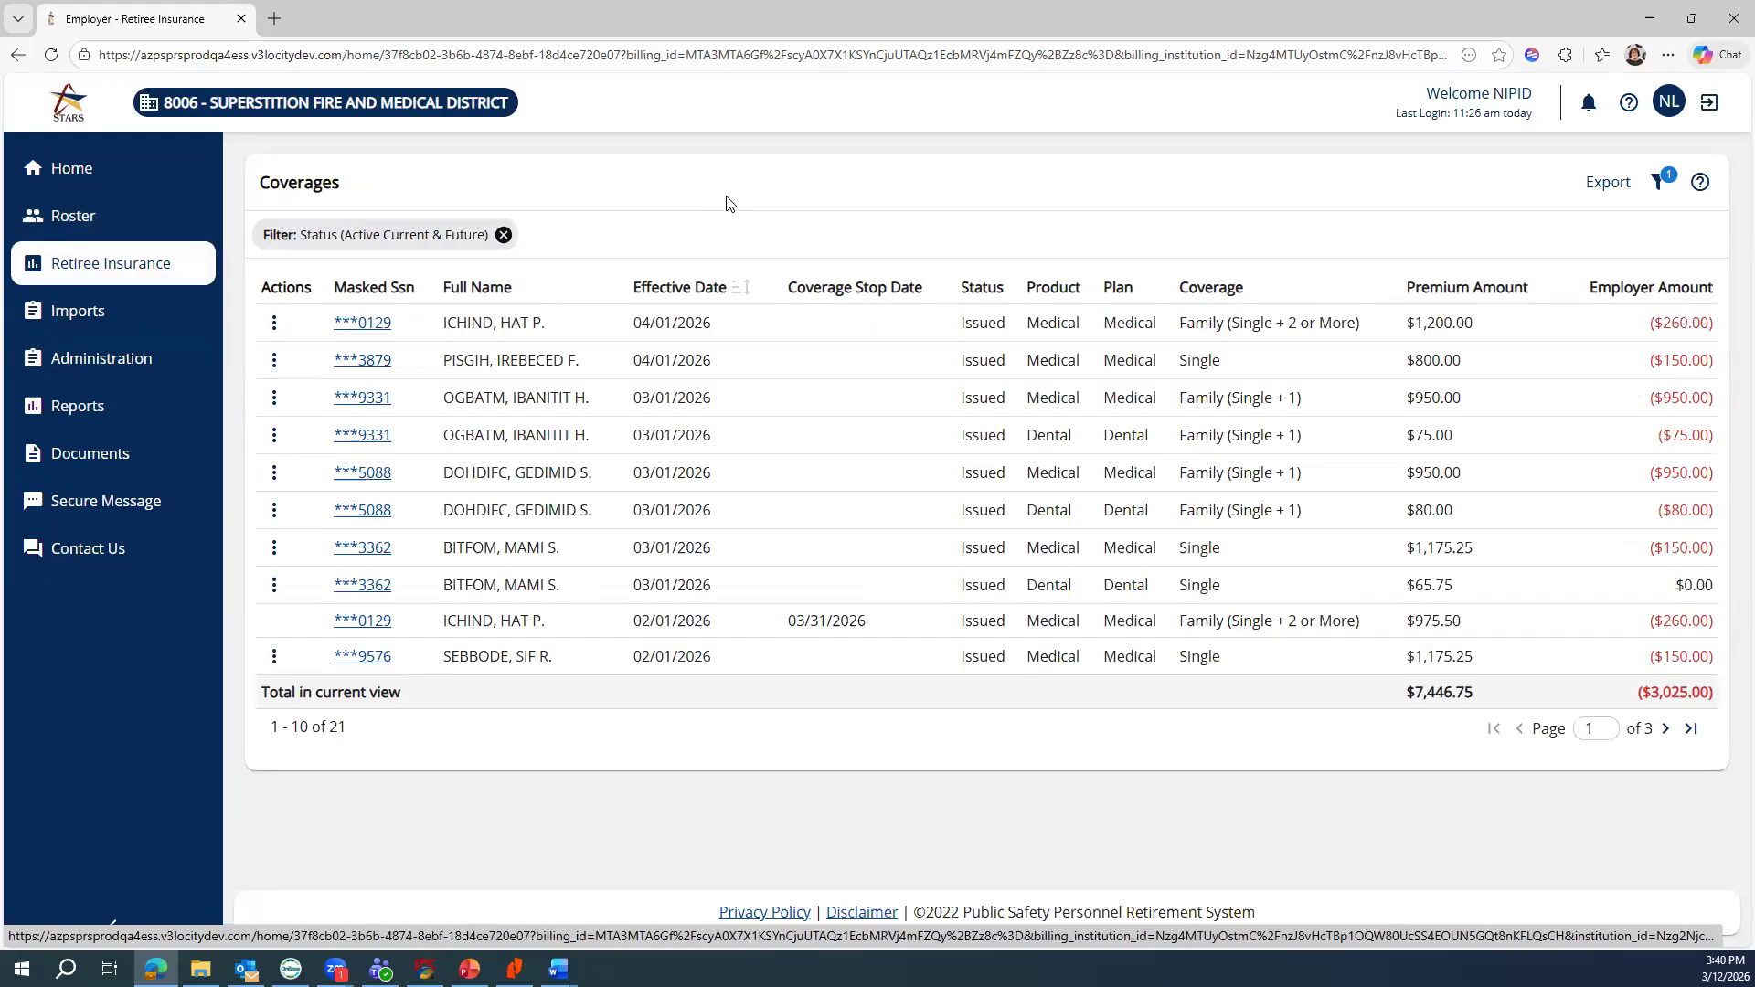
Go to the Reports page from the sidebar
click(76, 416)
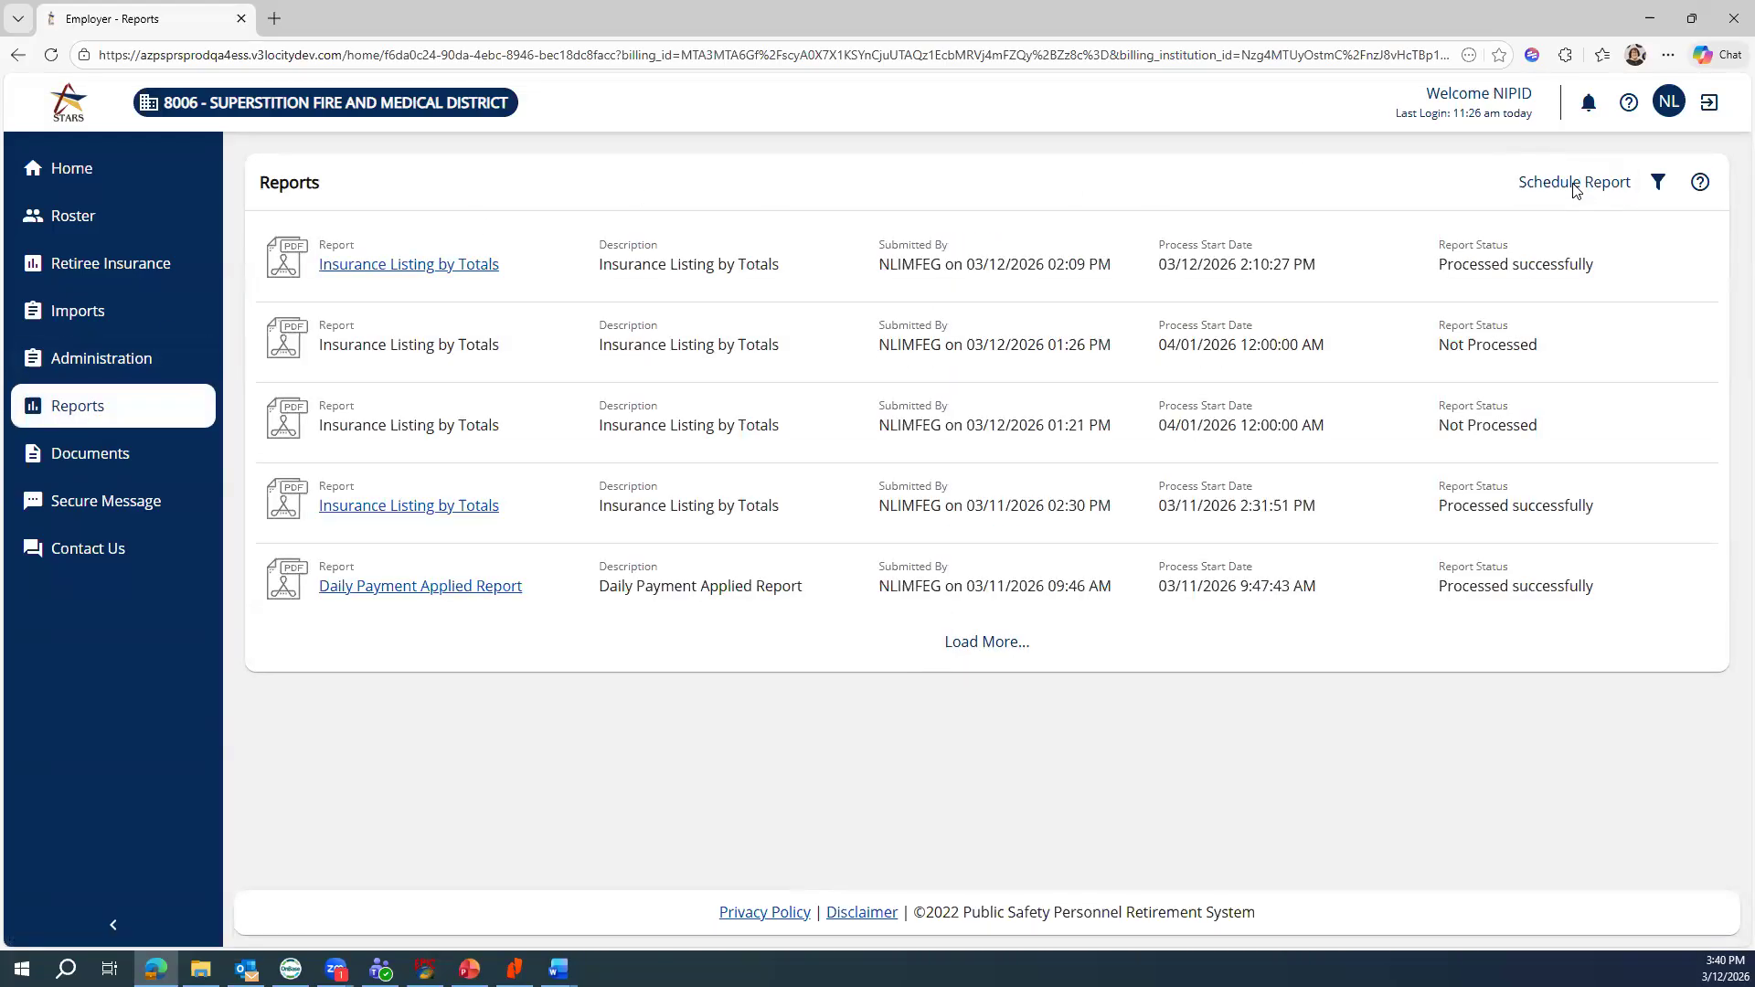
Start a new Insurance Listing by Totals report with run date March 12, 2026
click(1573, 184)
click(647, 375)
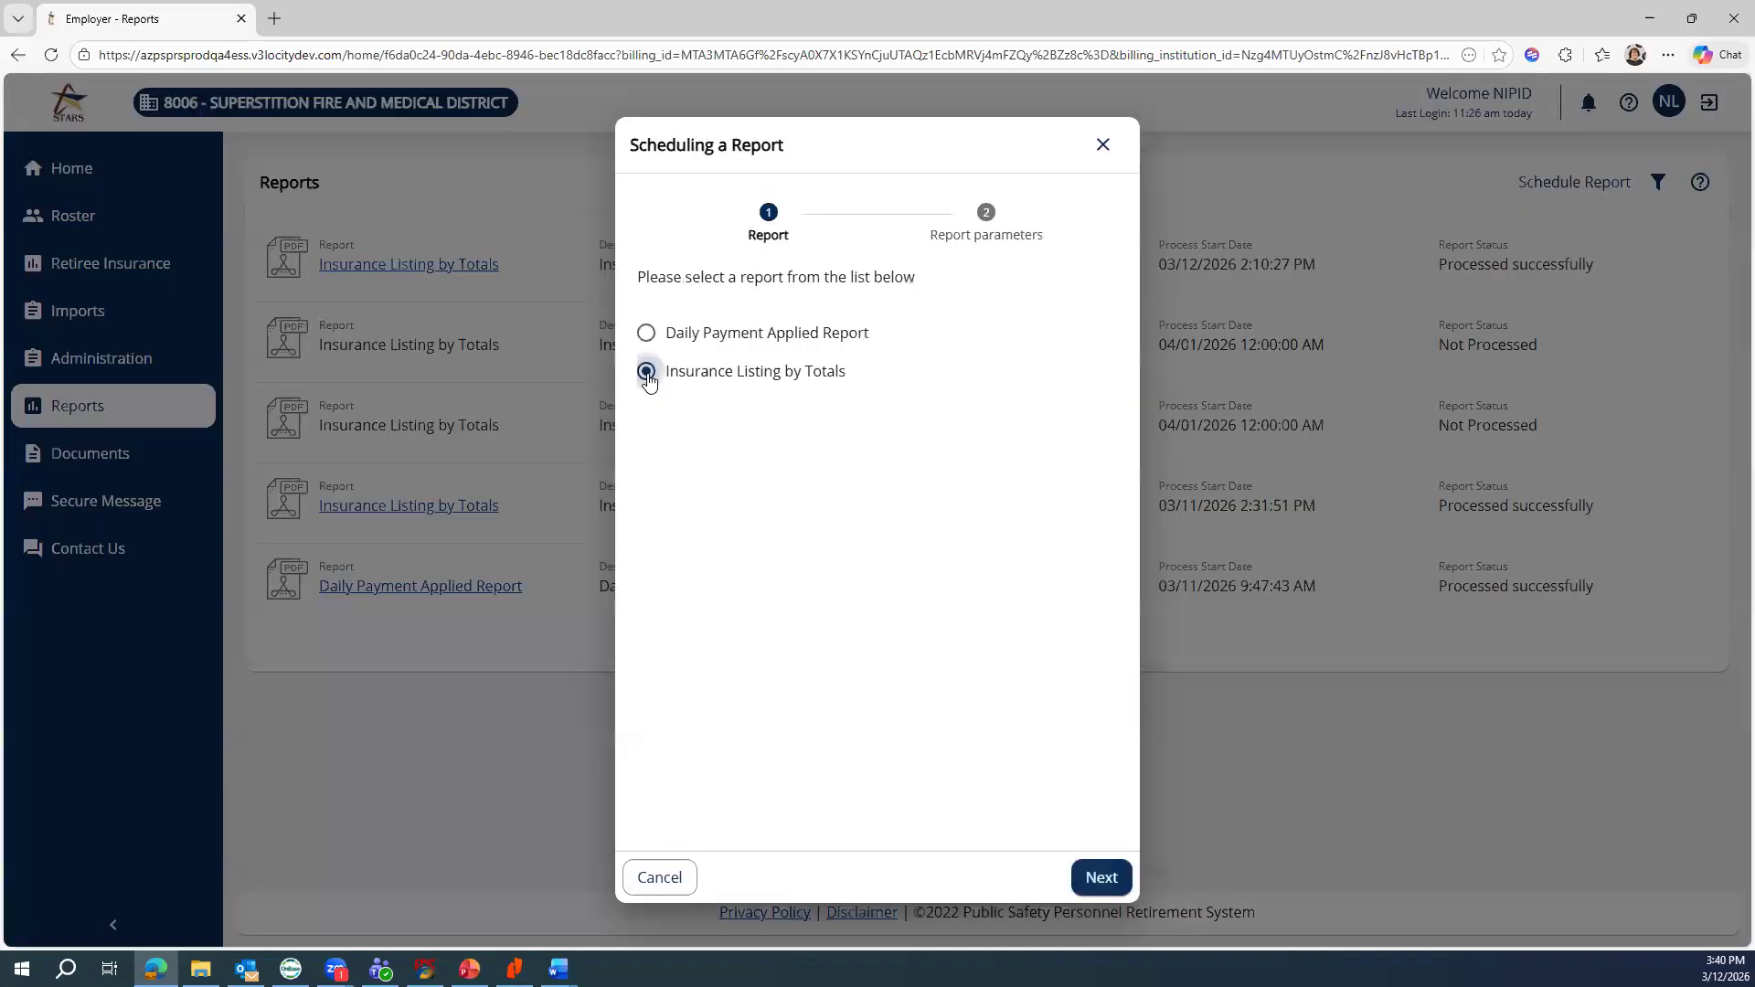
click(1104, 877)
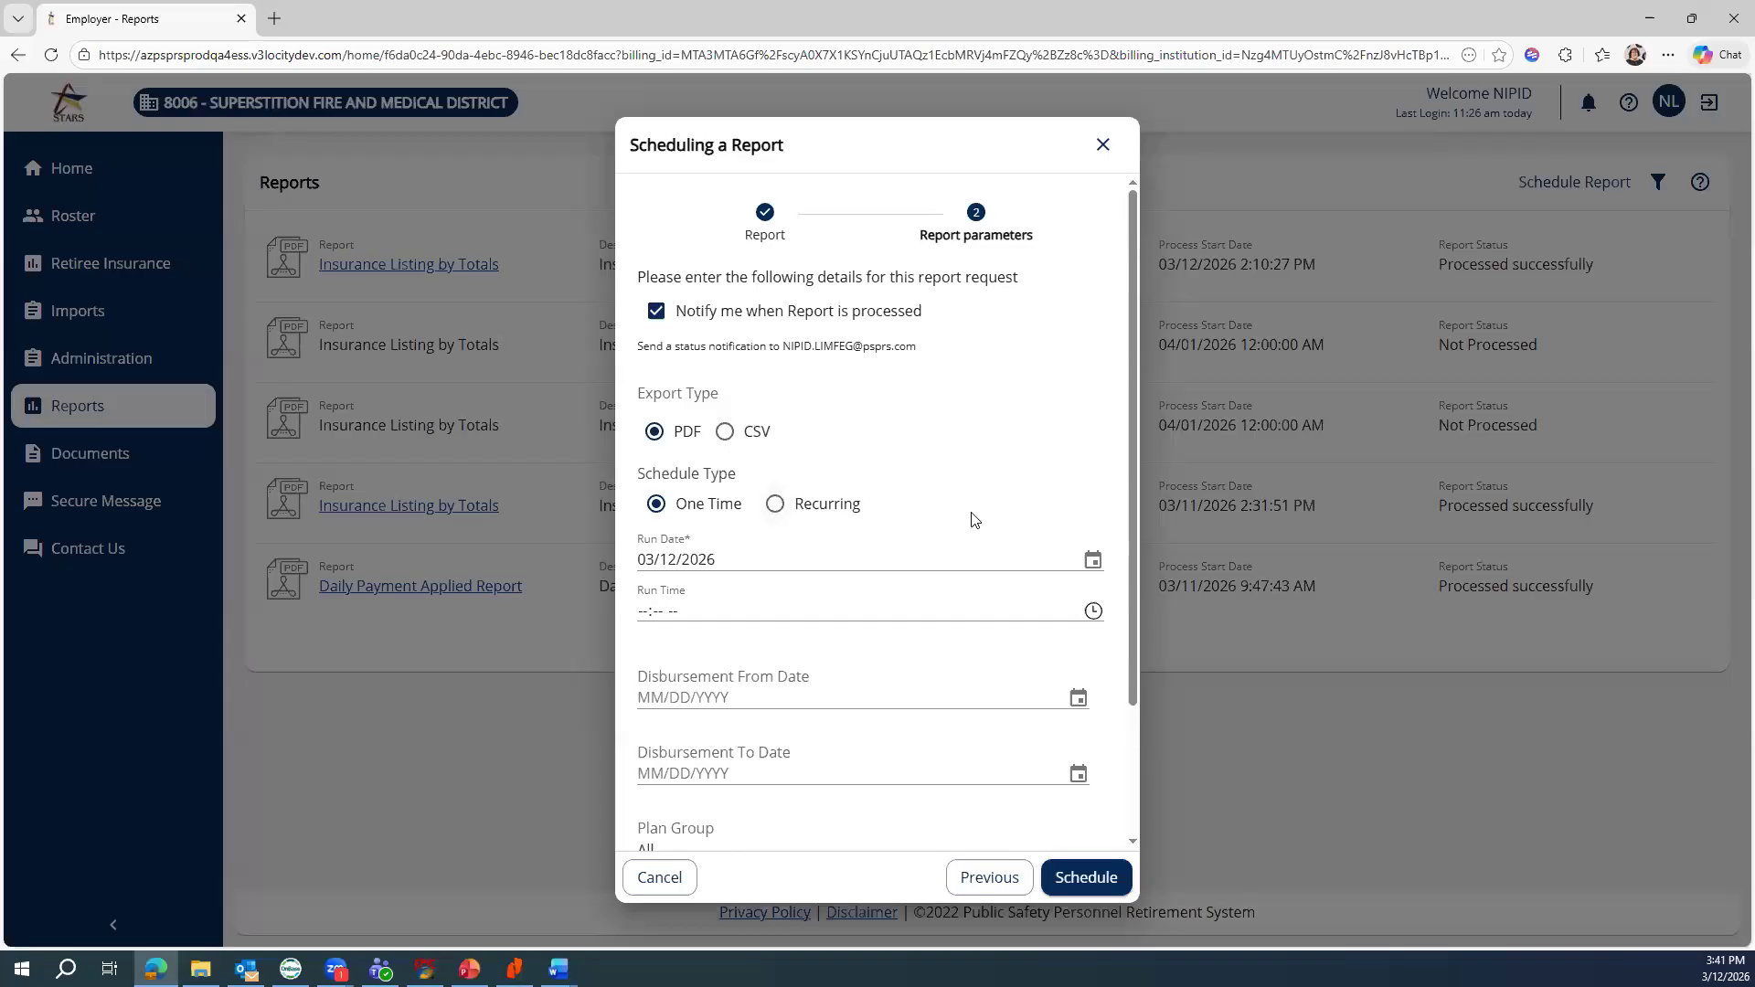
click(1107, 557)
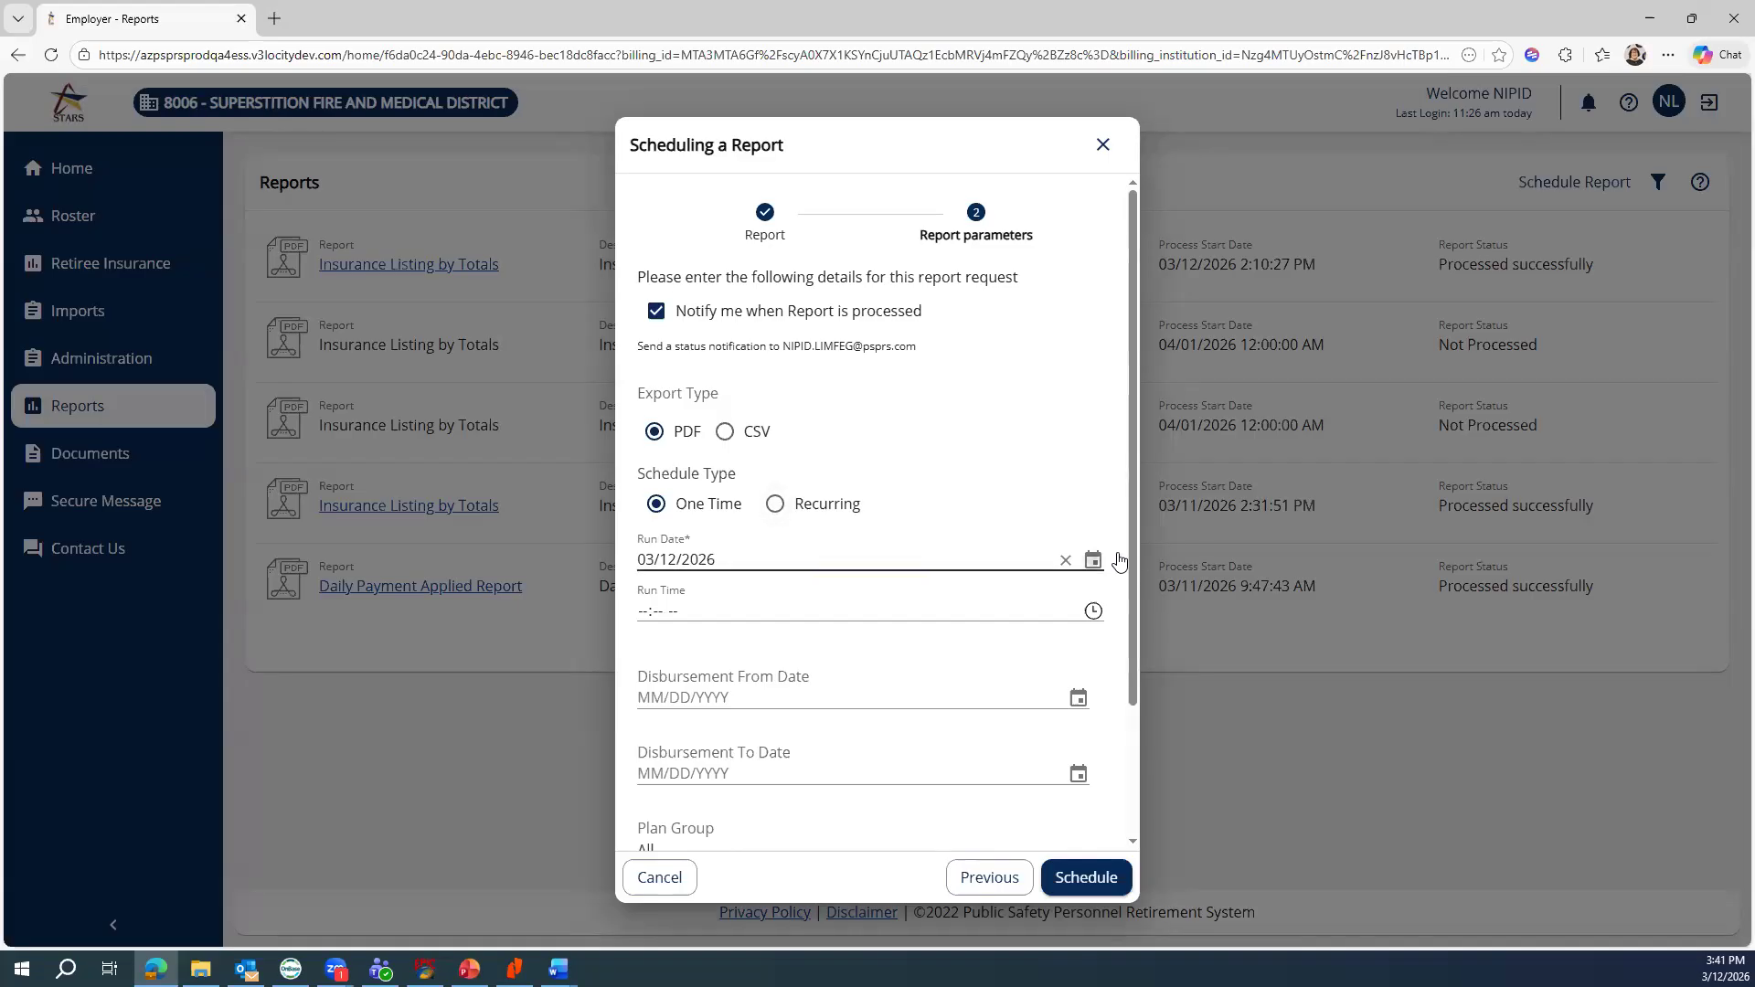
click(820, 711)
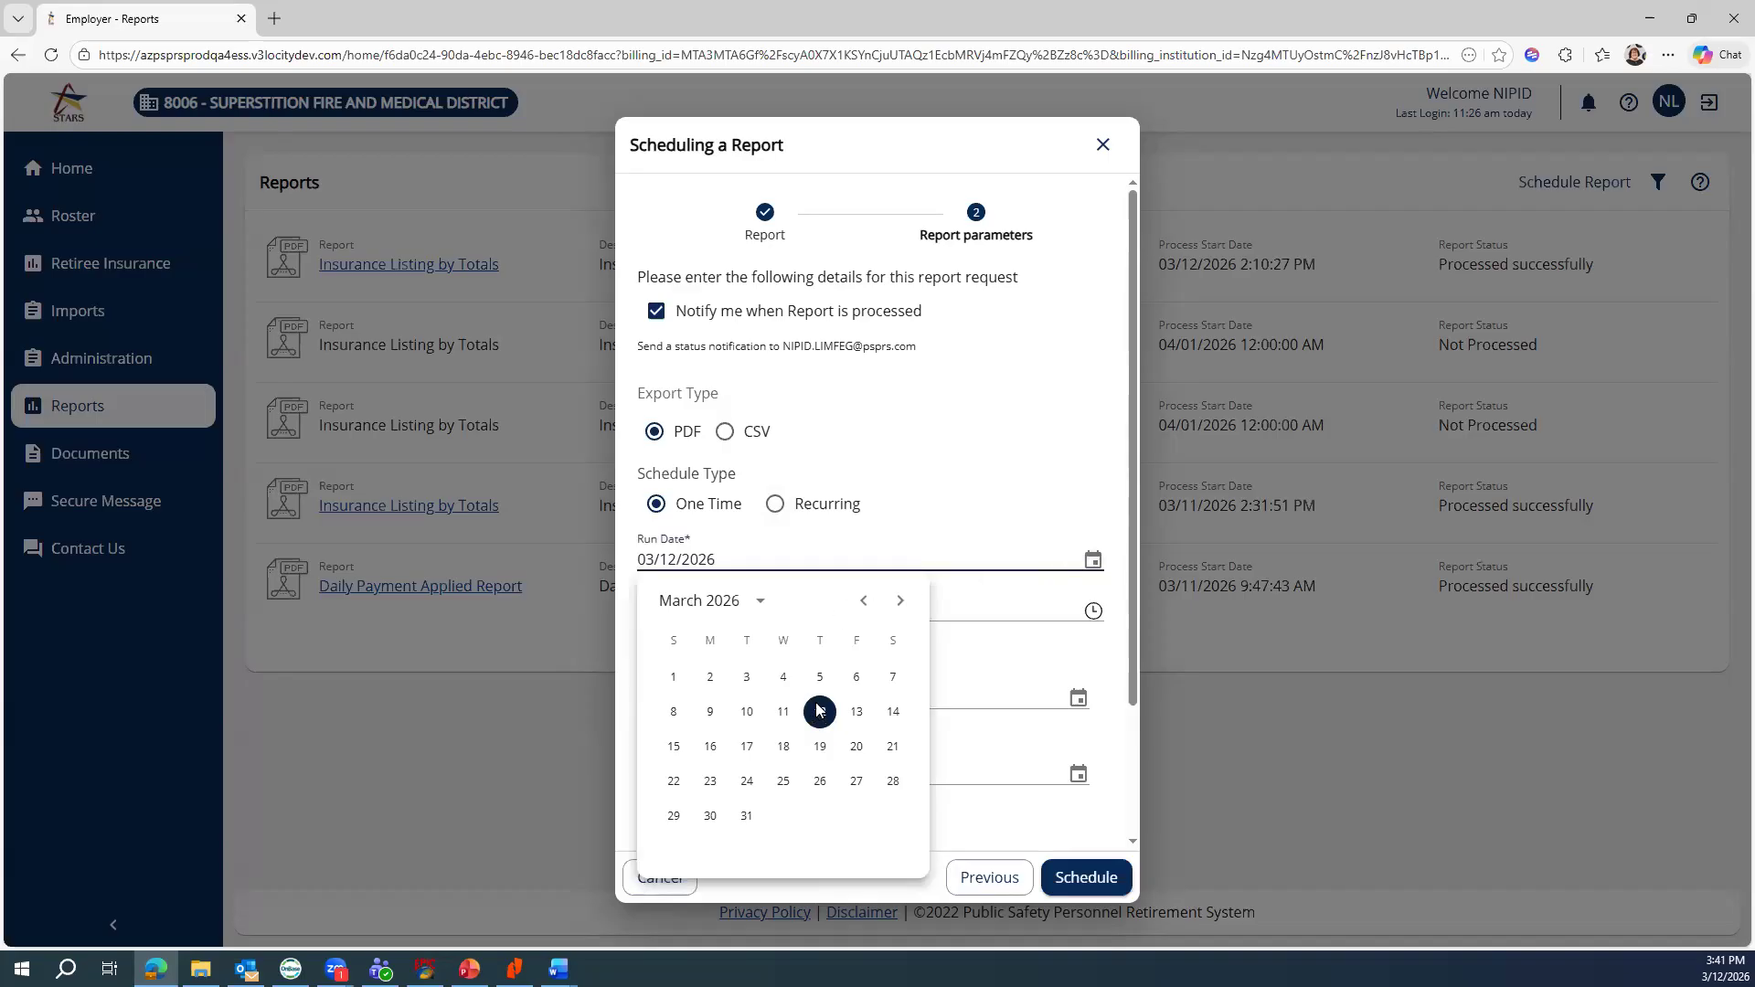
Set disbursement dates 02/01/2026 to 02/28/2026 and schedule the report
click(1077, 700)
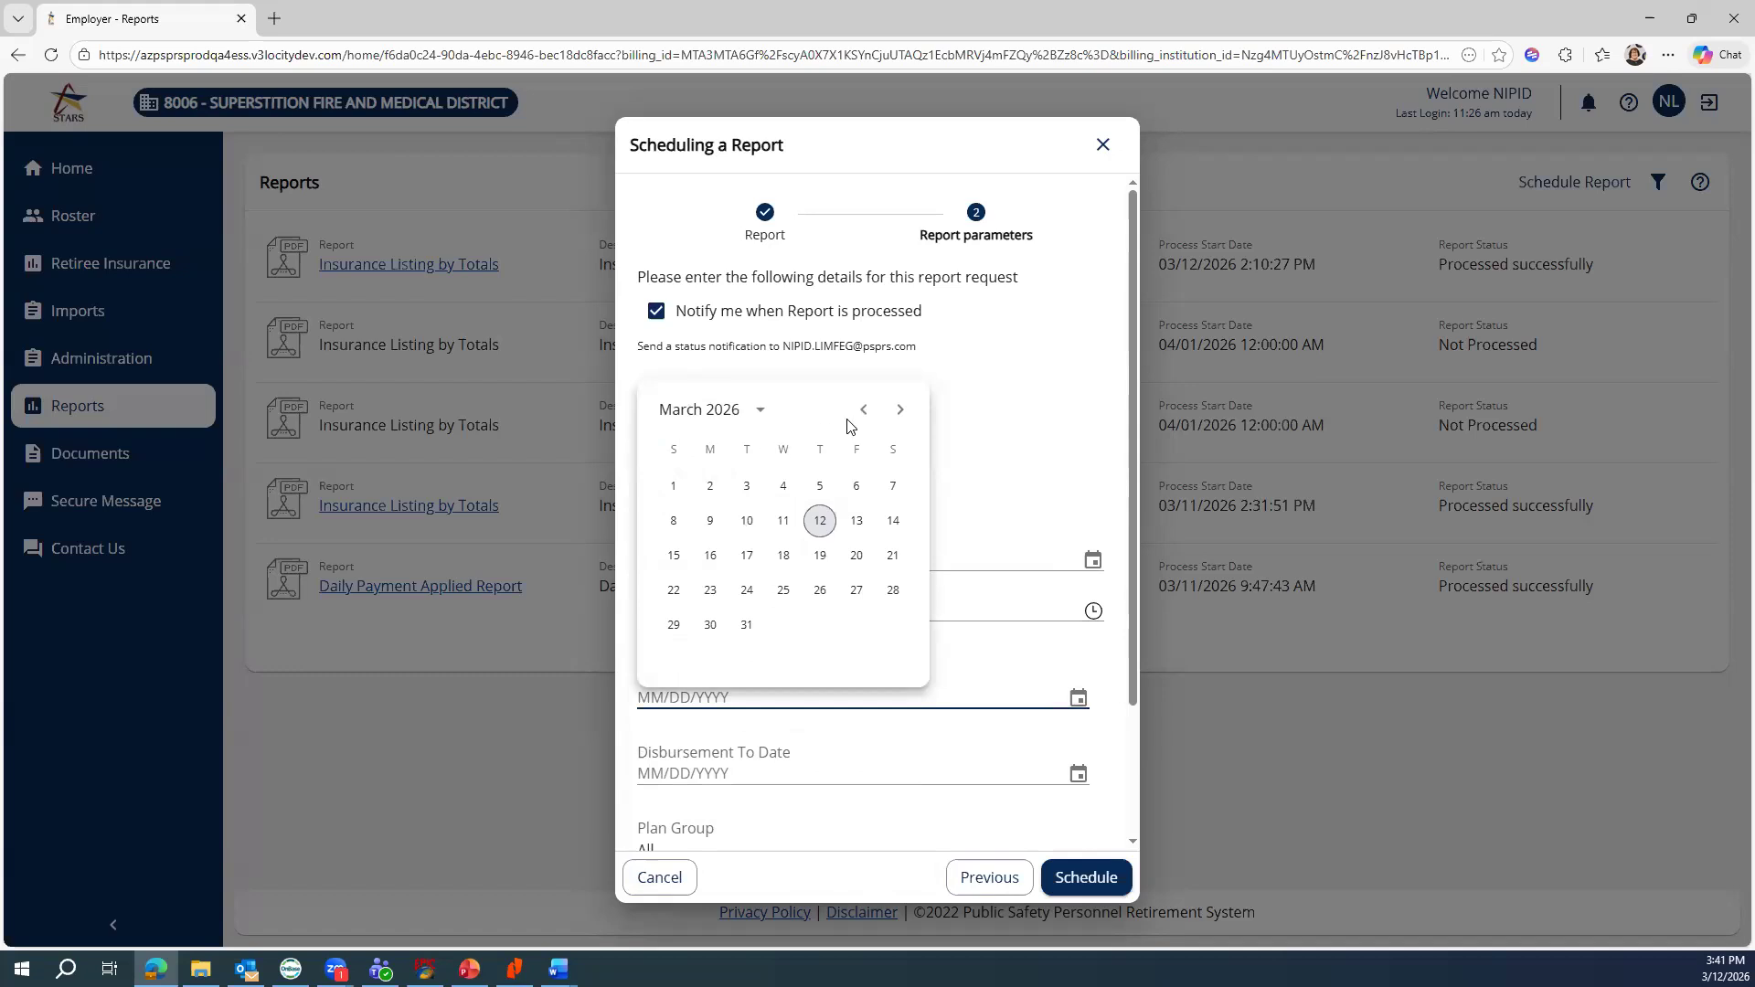
click(865, 410)
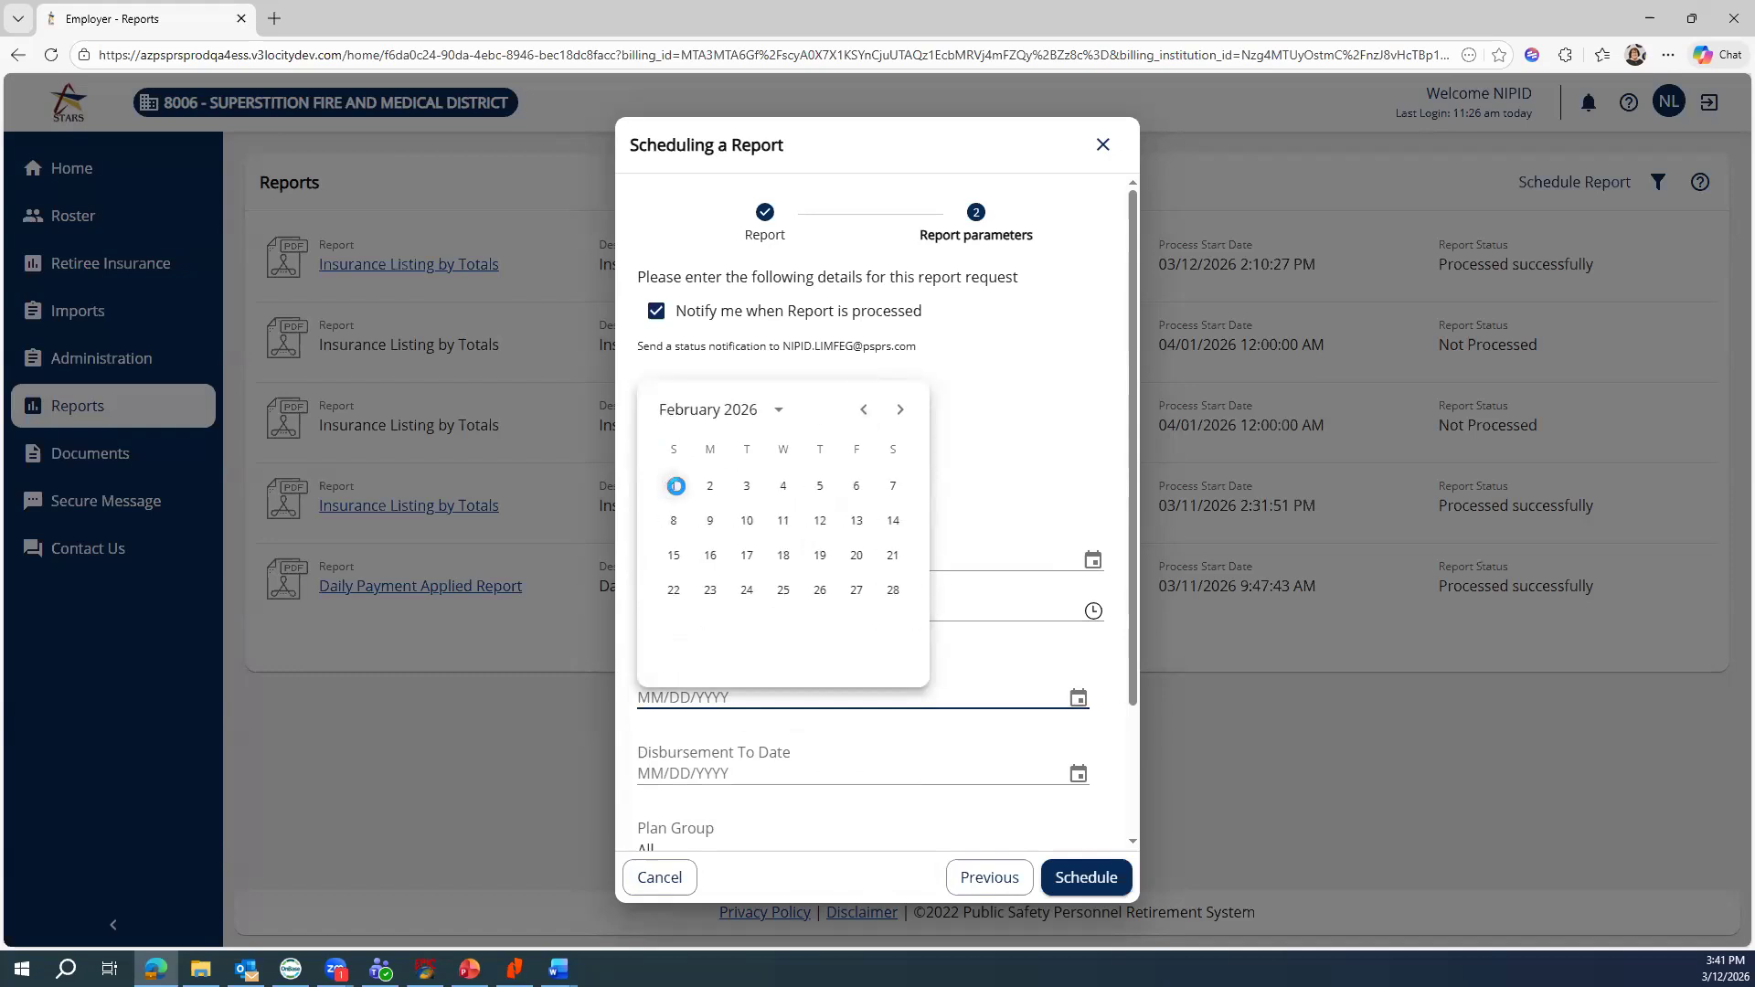
click(673, 487)
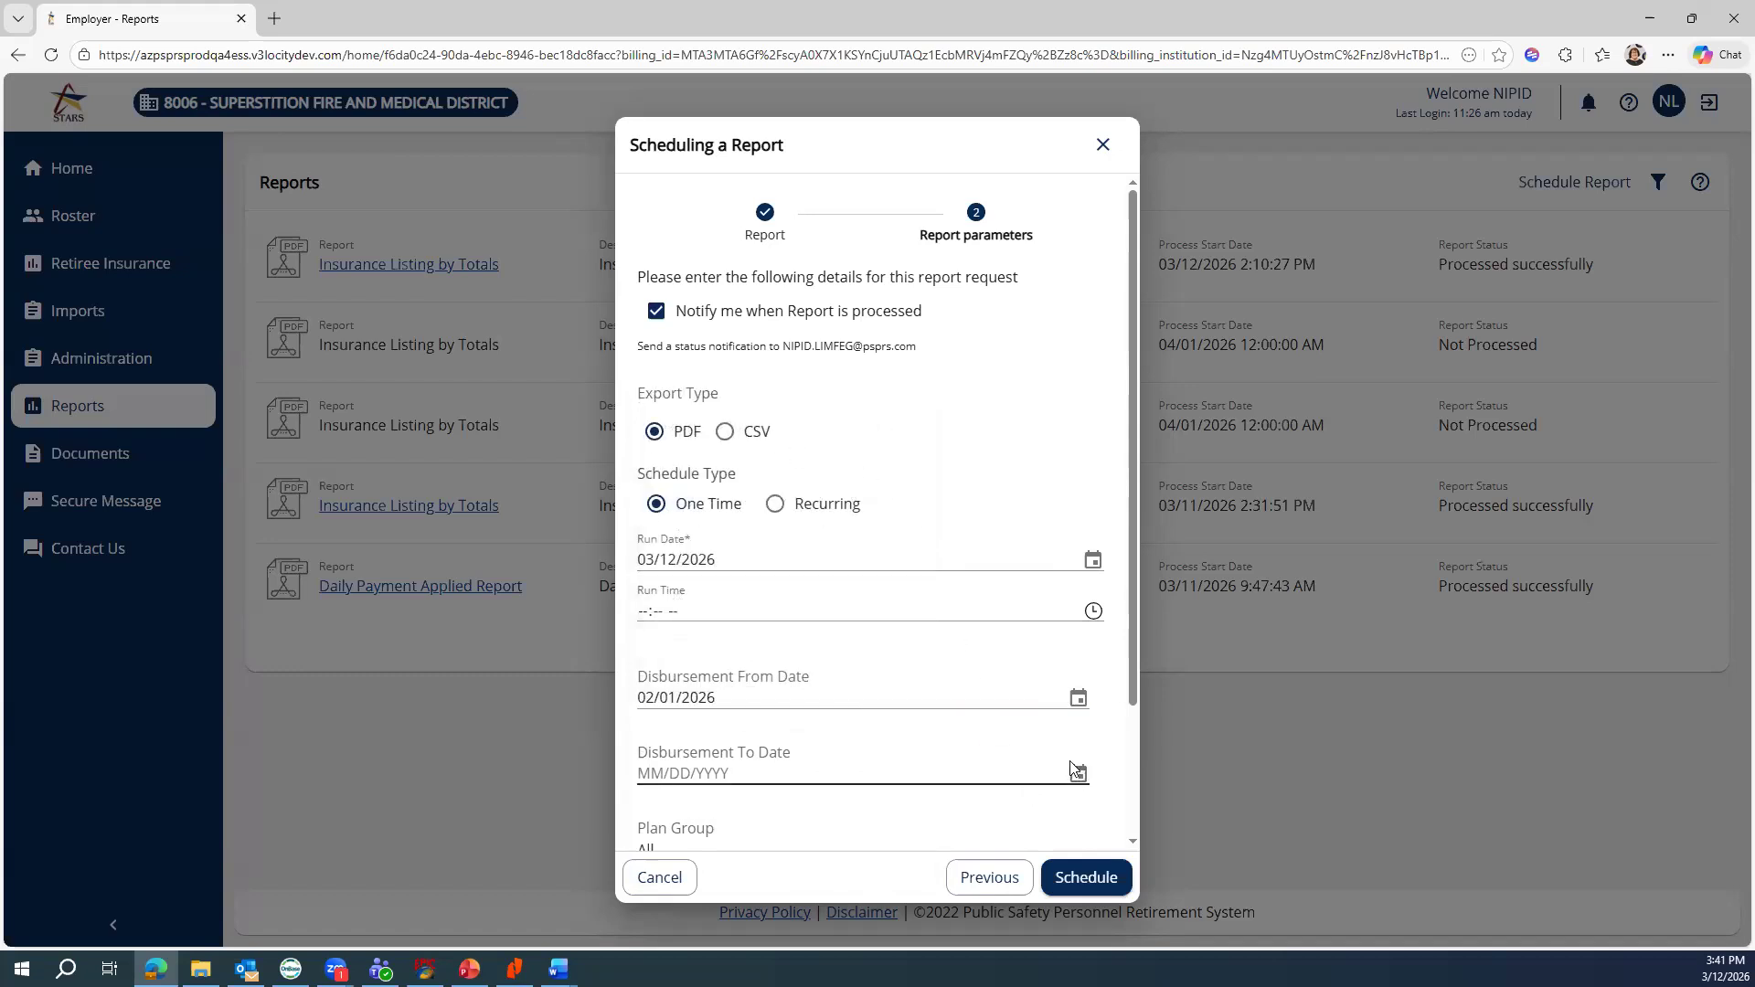
click(1077, 773)
click(859, 492)
click(873, 665)
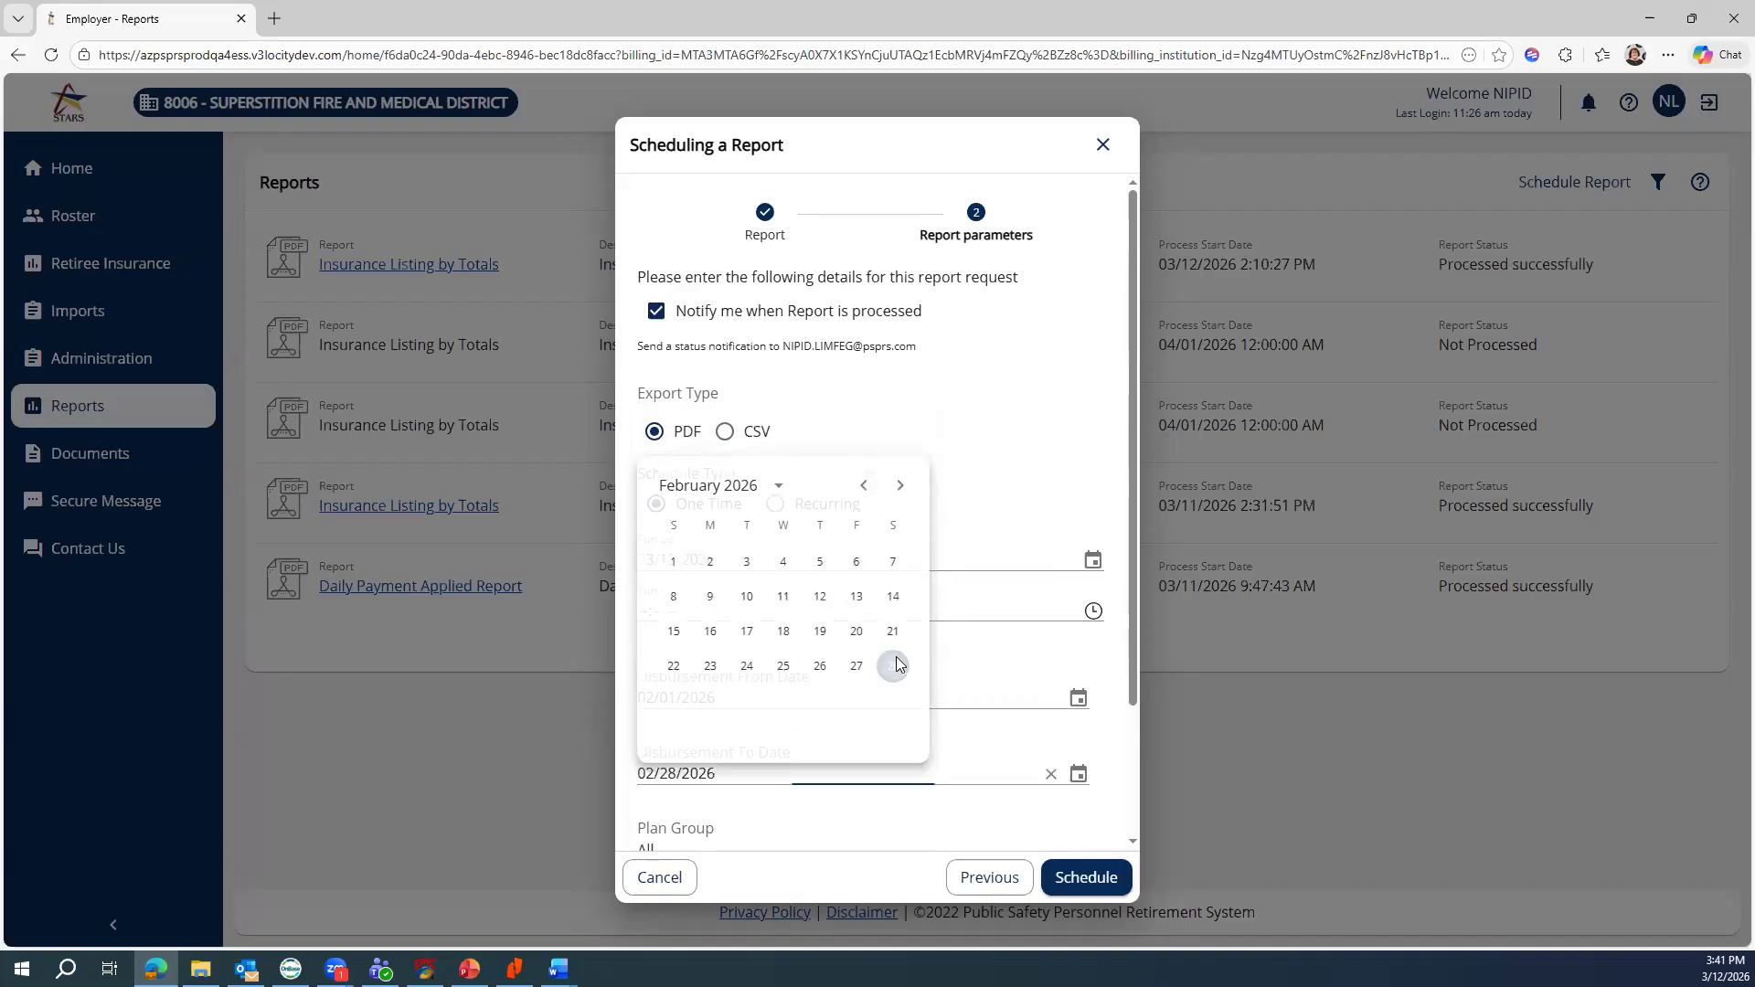
scroll(1077, 794, down, 2)
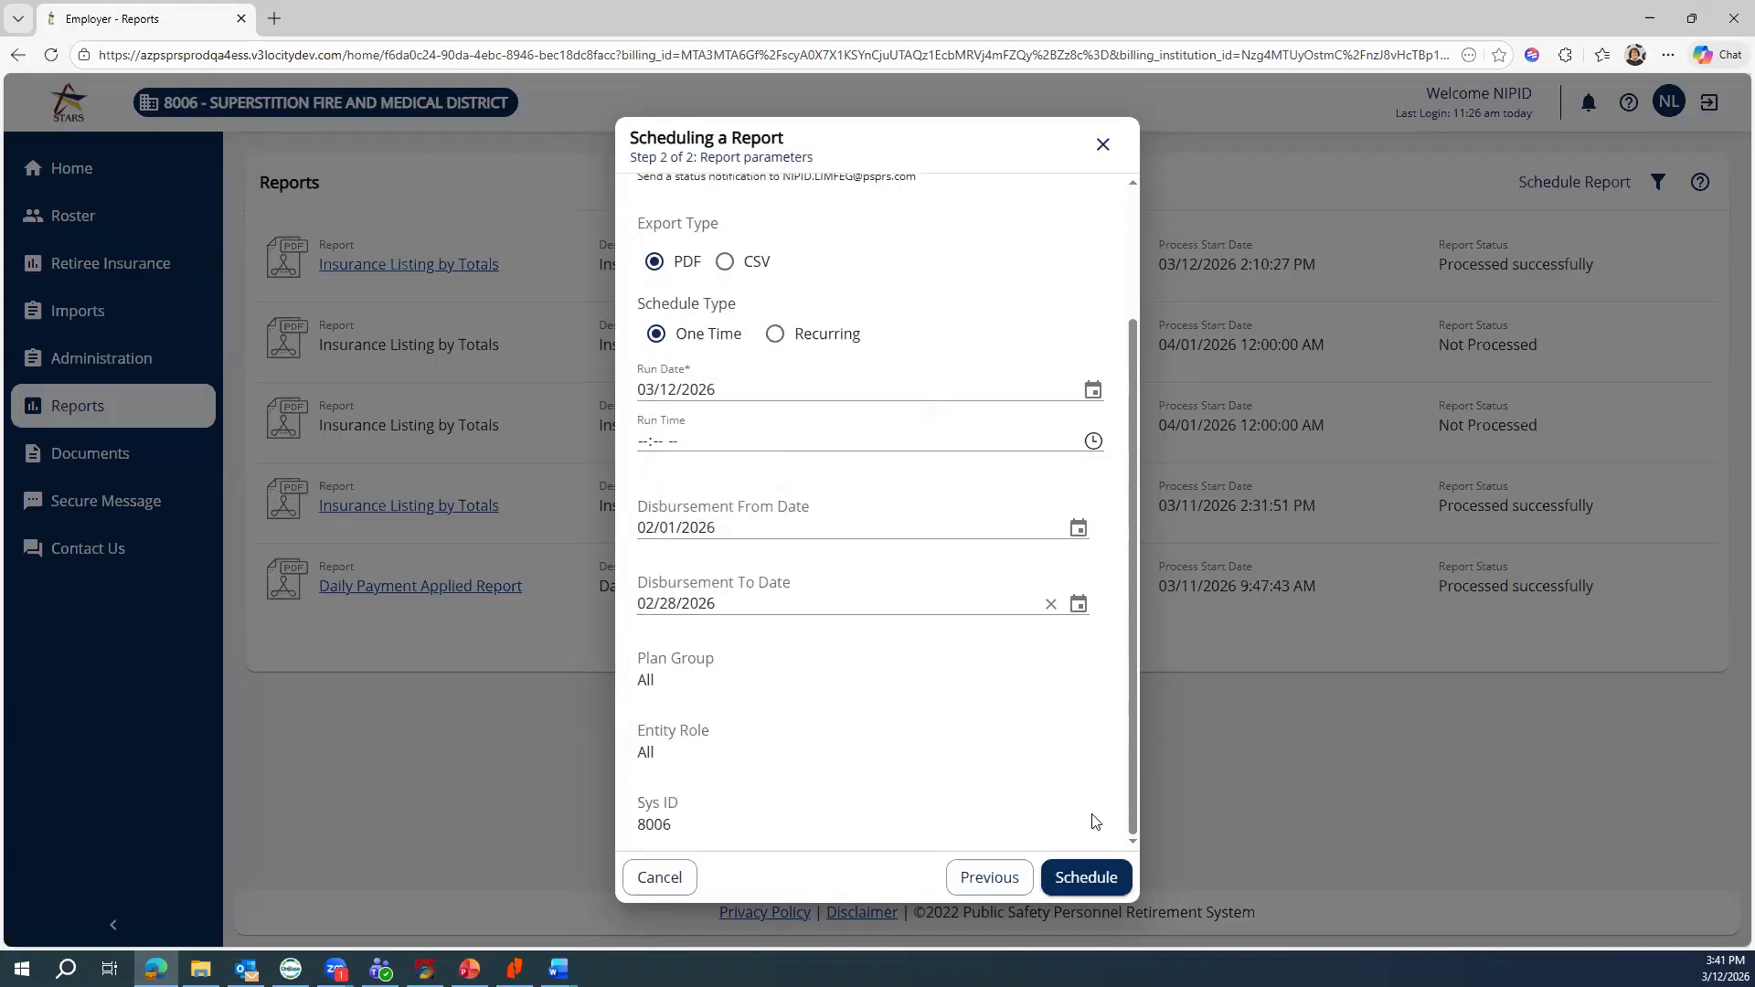
click(1092, 879)
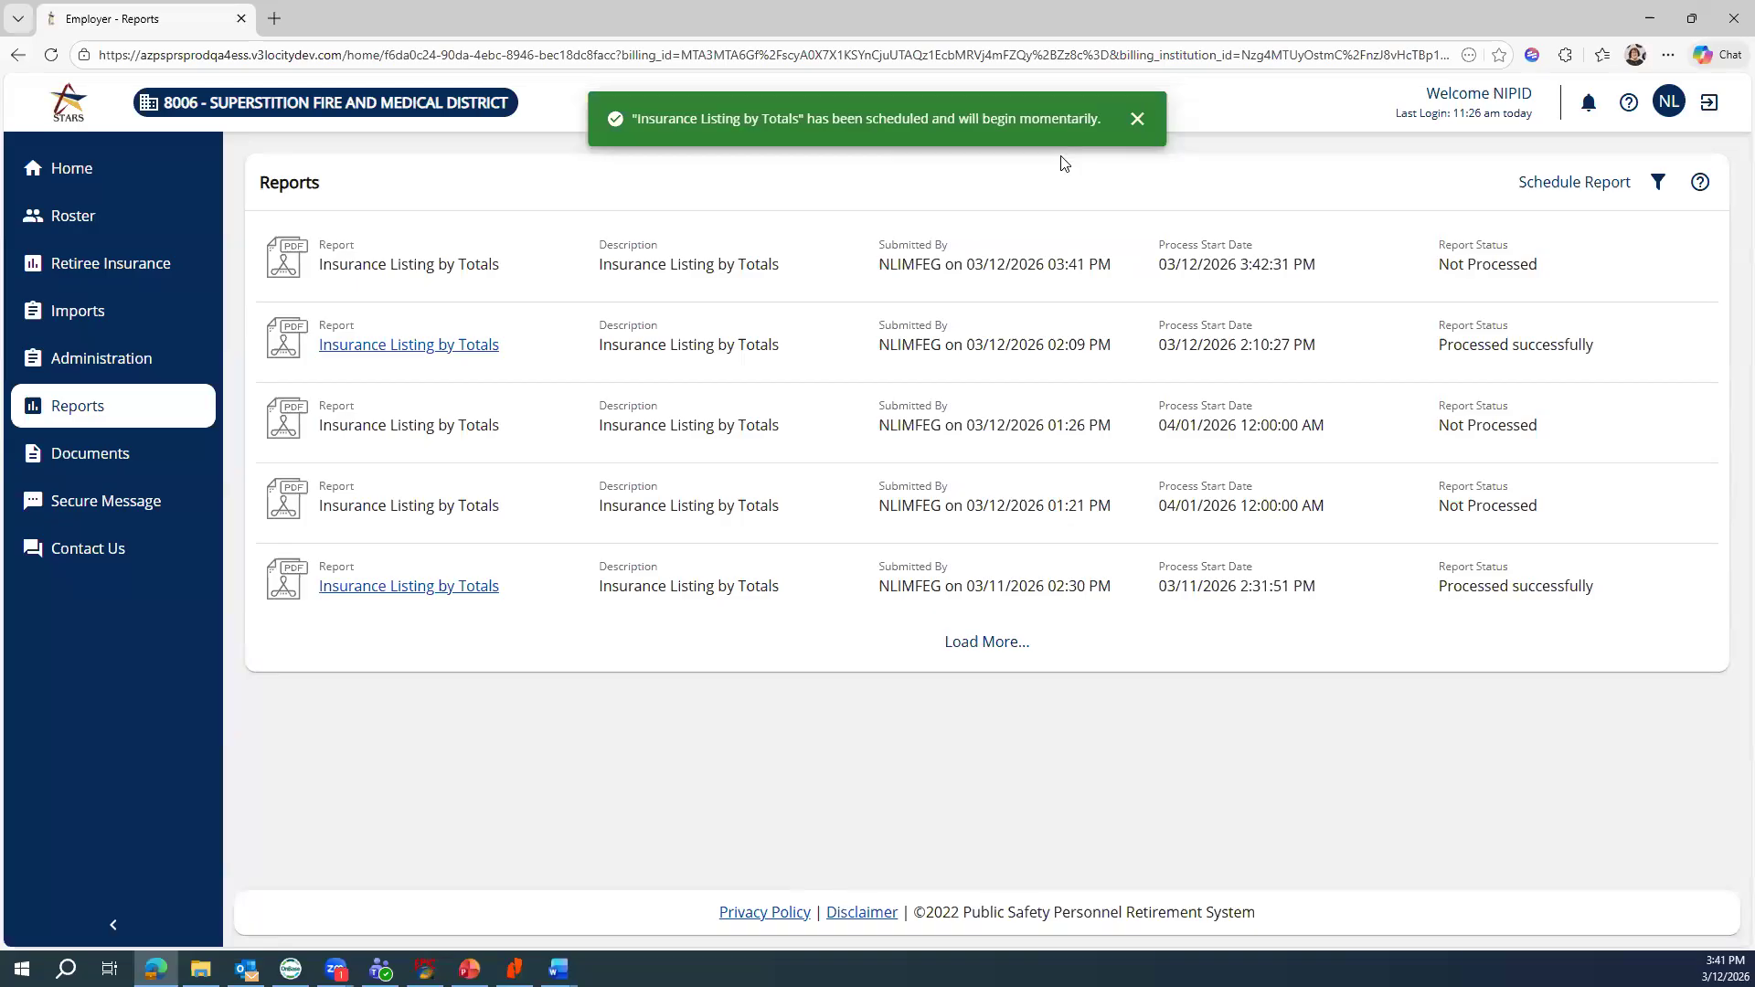
Dismiss the scheduled message and open the processed Insurance Listing by Totals report PDF
click(1138, 119)
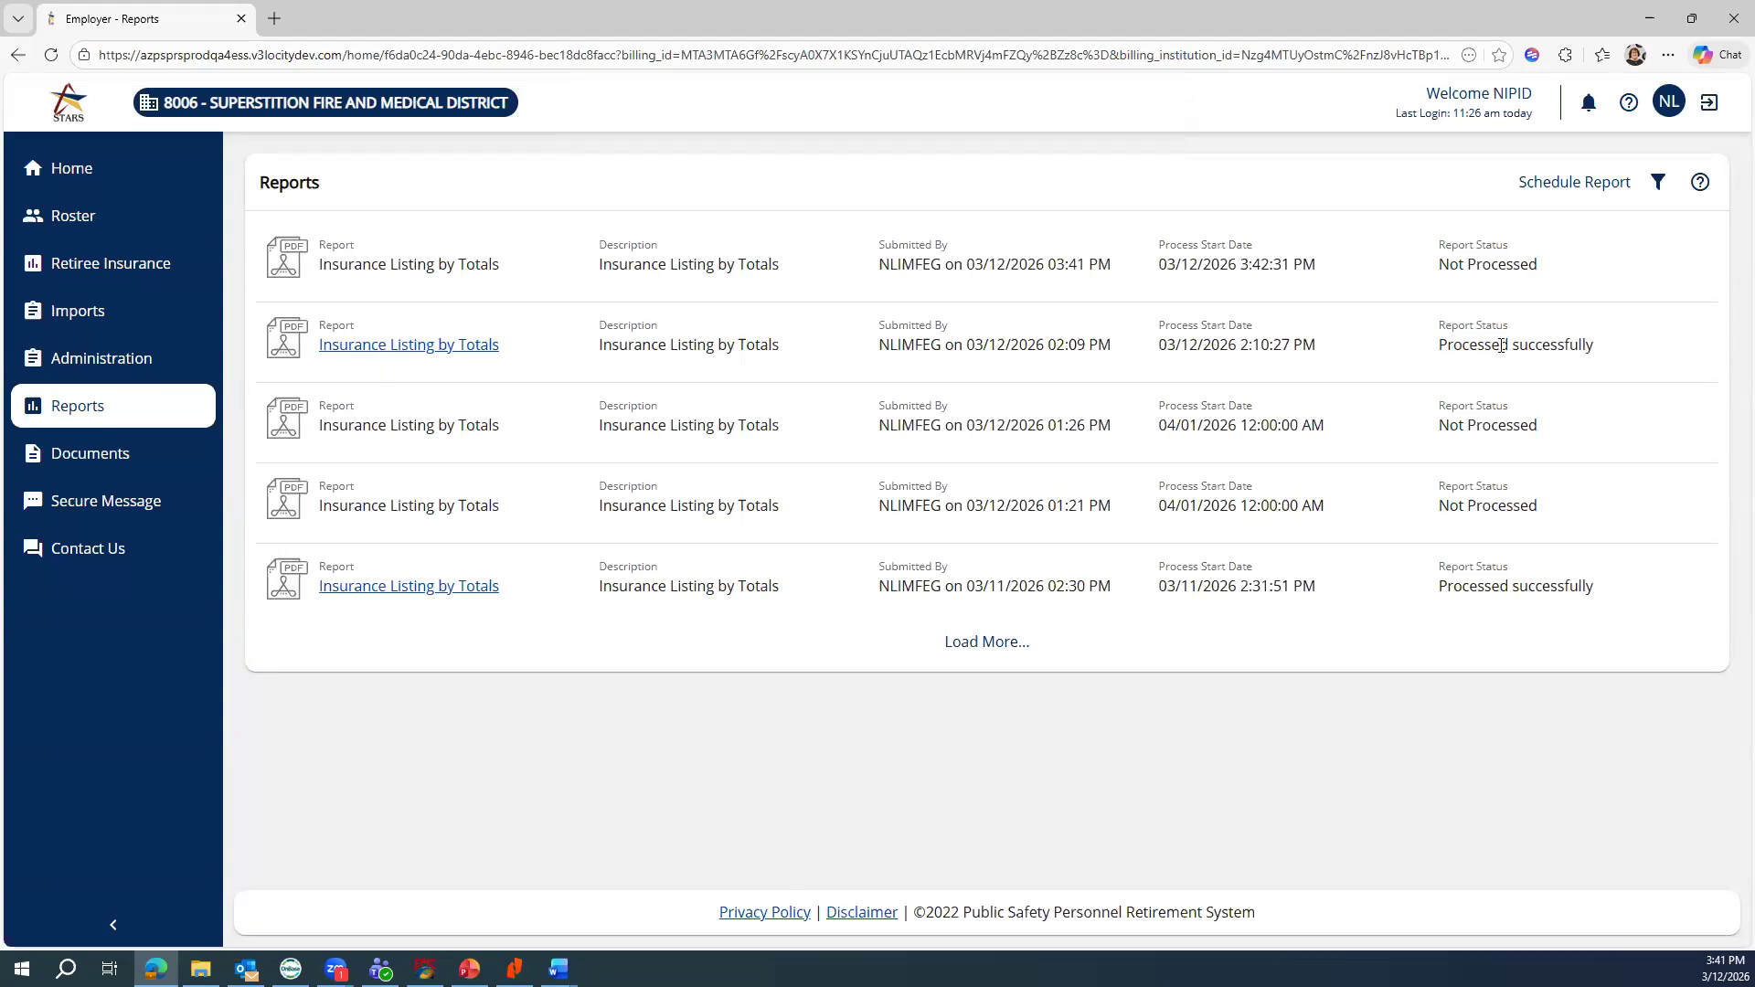
click(346, 348)
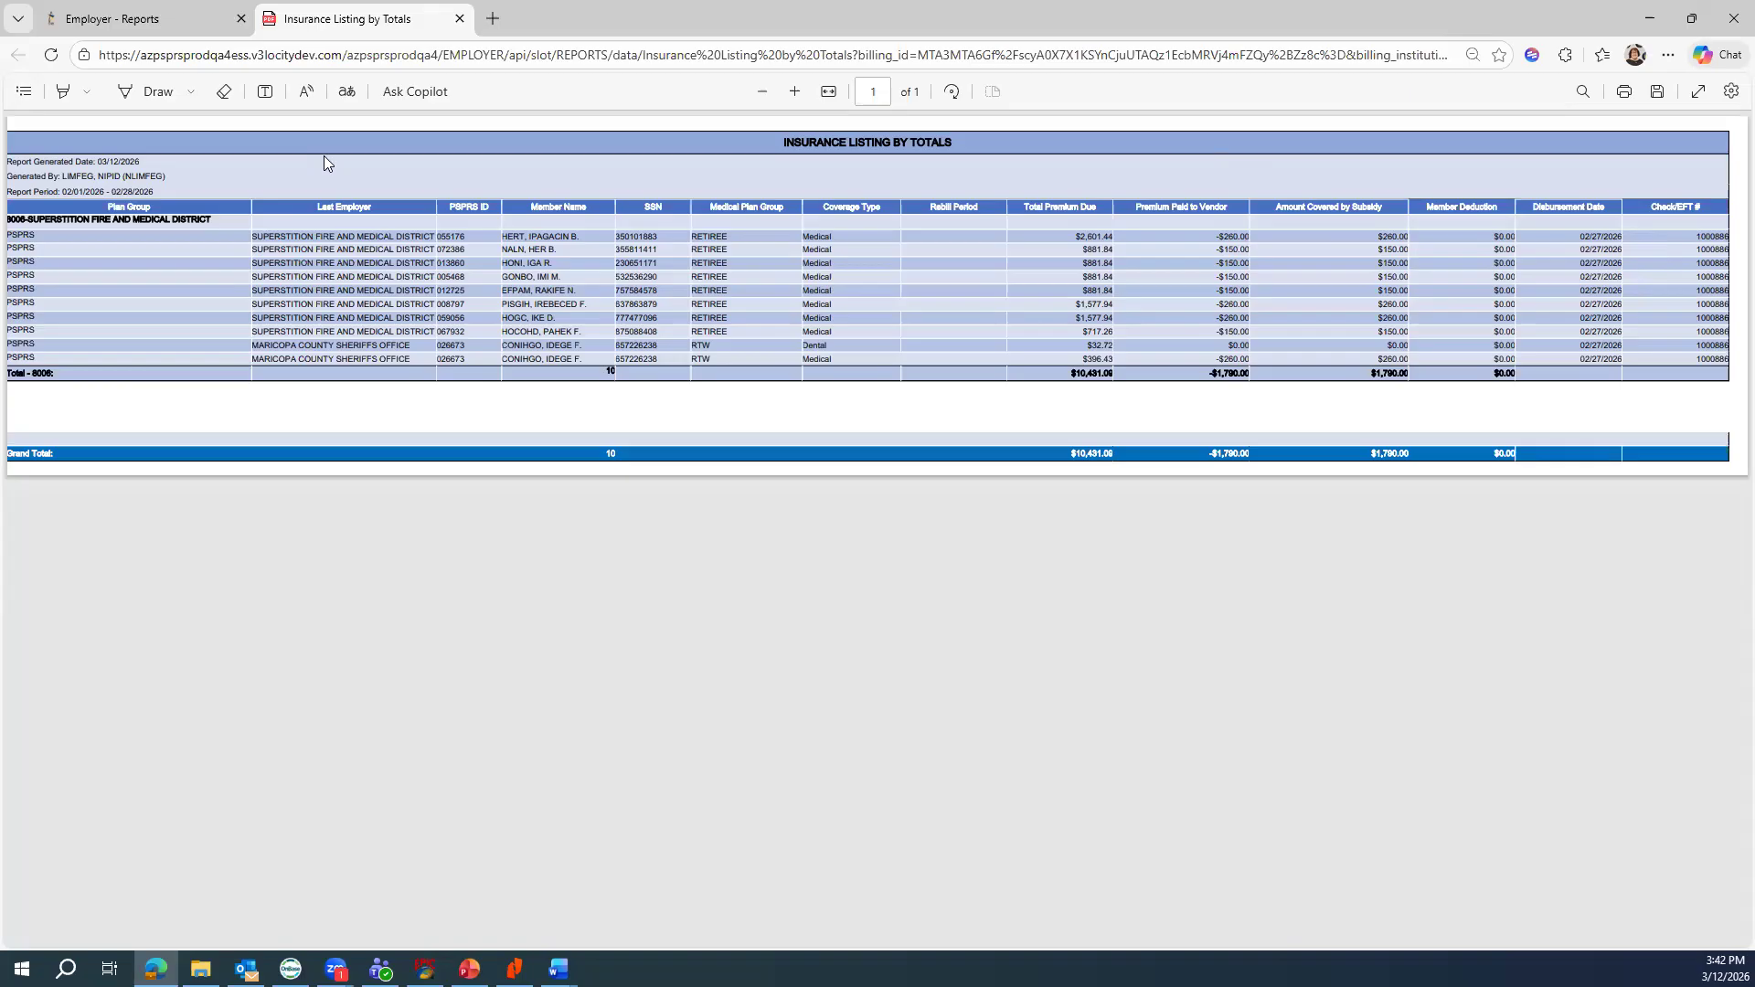
Switch back to the Employer - Reports tab after reviewing the PDF
click(142, 28)
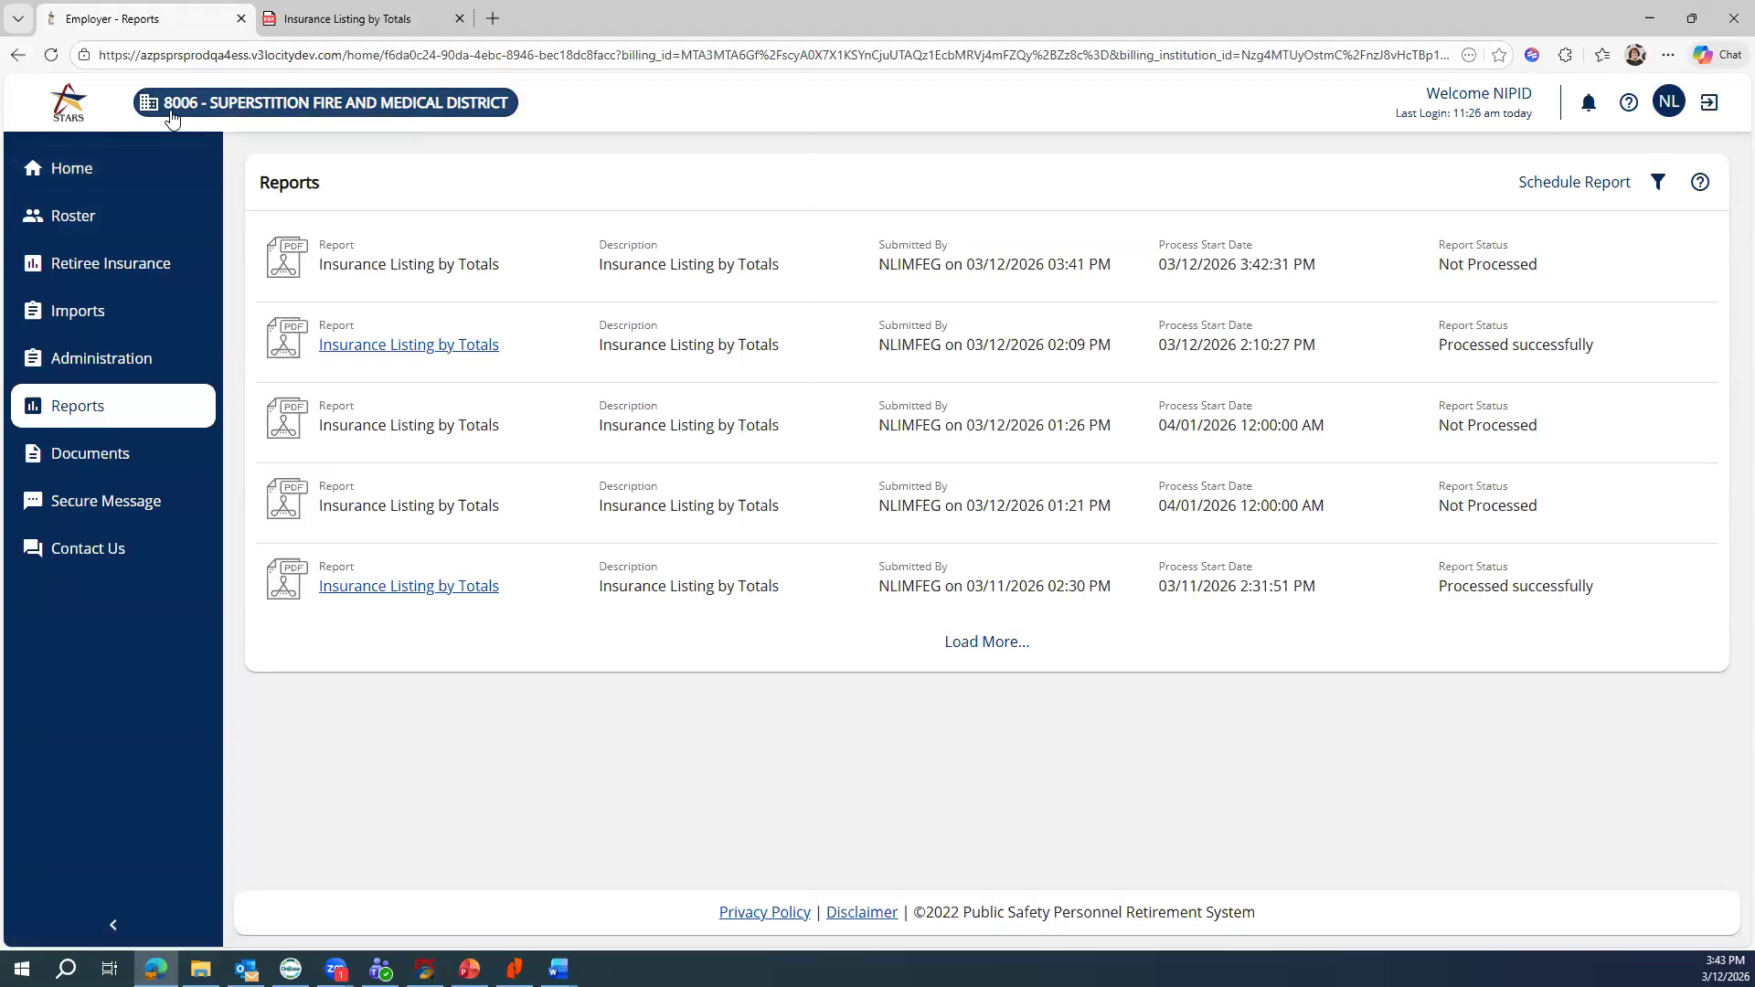
Return to the PSPRS STARS Home page for Superstition Fire and Medical District from the left sidebar
click(82, 168)
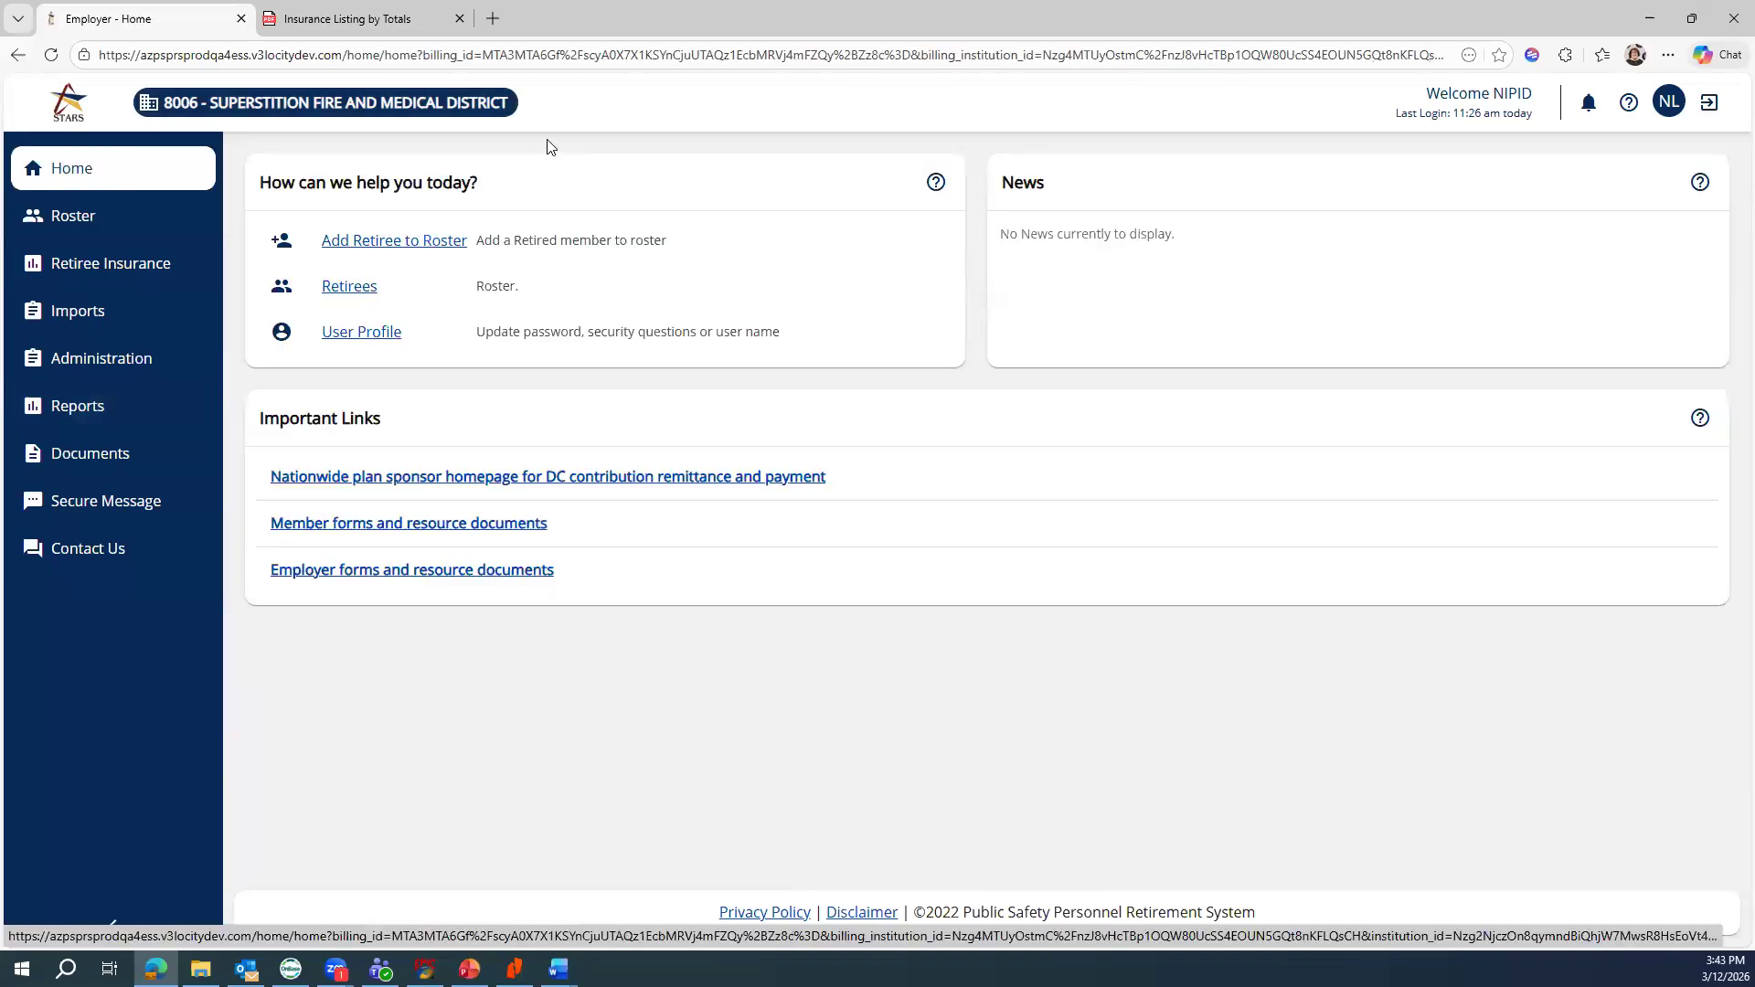